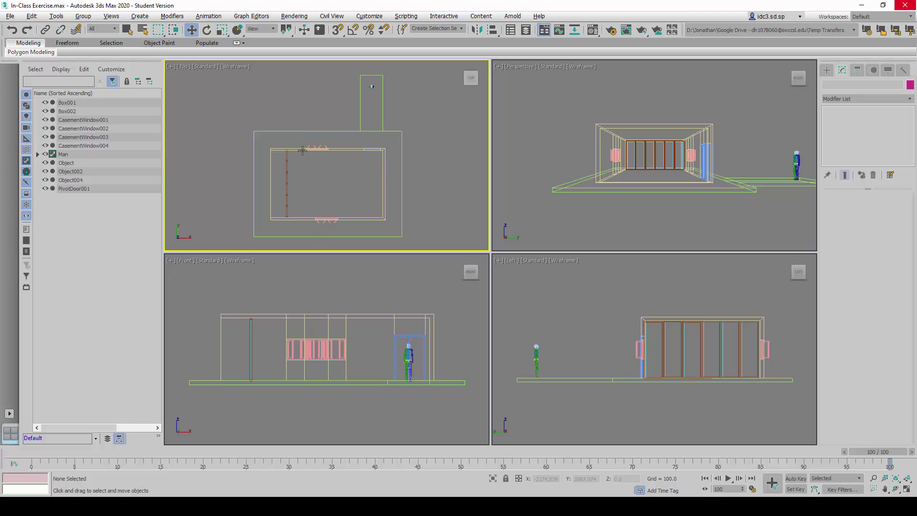
Step: Zoom out and pan the Top view so the house sits small near the centre
scroll(397, 158, down, 3)
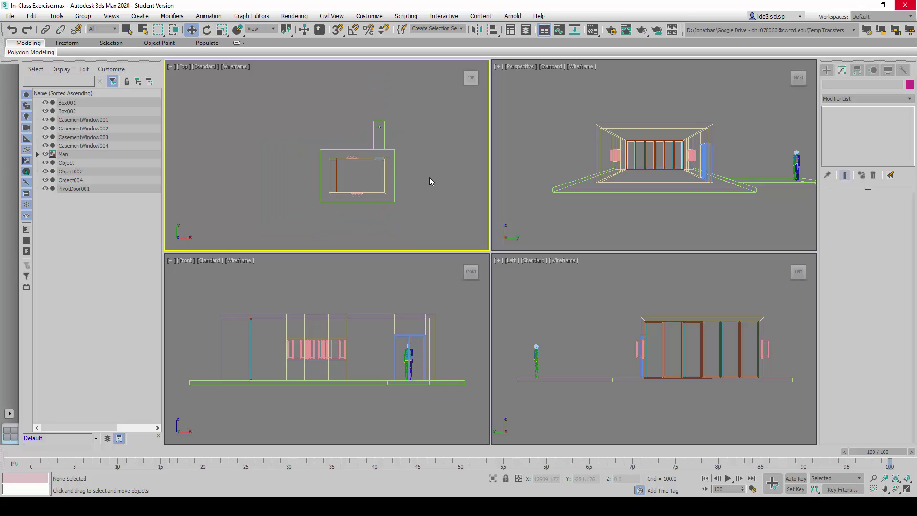
middle_drag(429, 177, 387, 157)
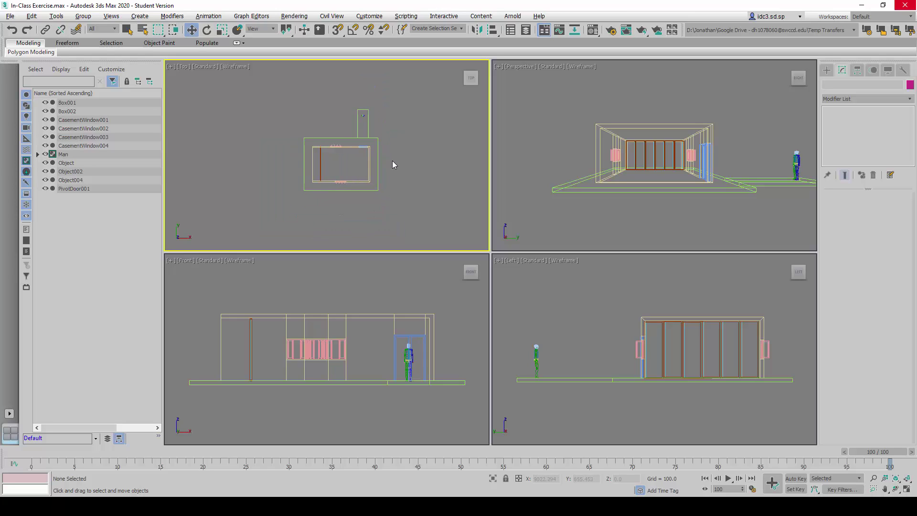
Step: Draw a circle shape around the house in the Top view
click(826, 72)
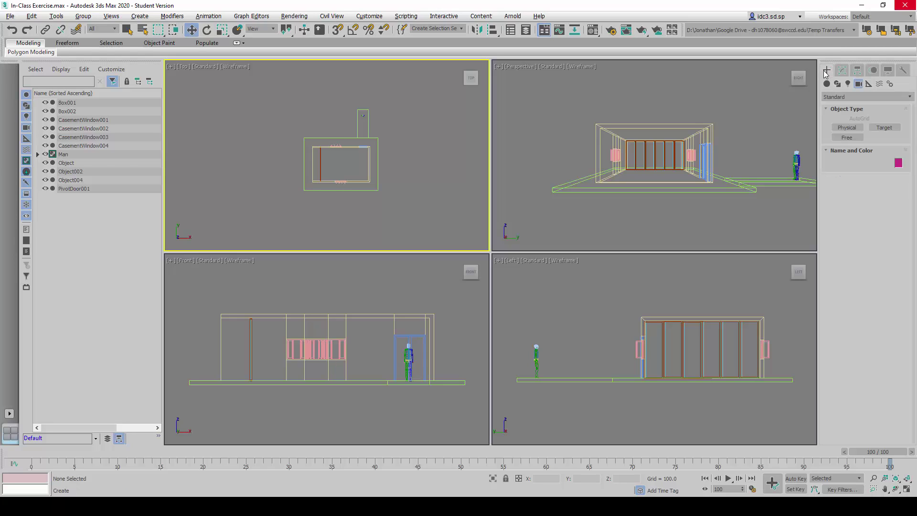
click(837, 84)
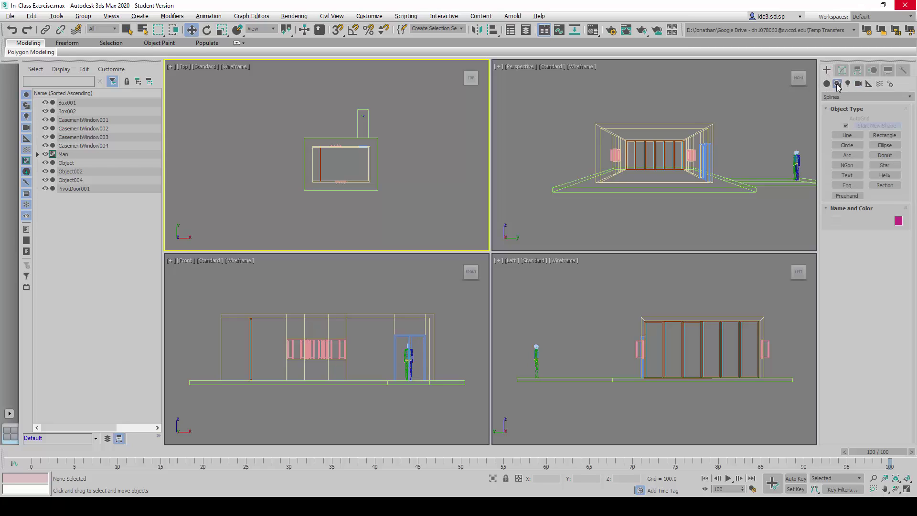
click(849, 145)
drag(355, 162, 416, 219)
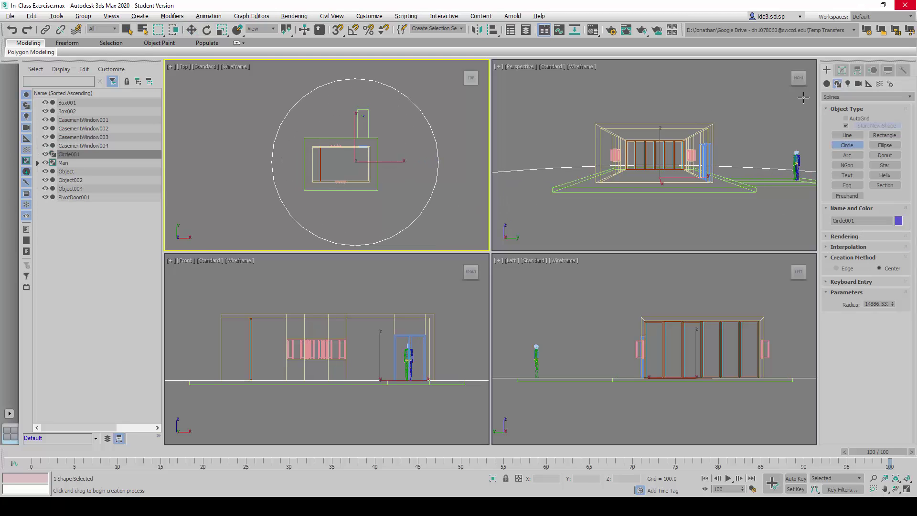
Step: Set the circle's radius to 15000
click(842, 71)
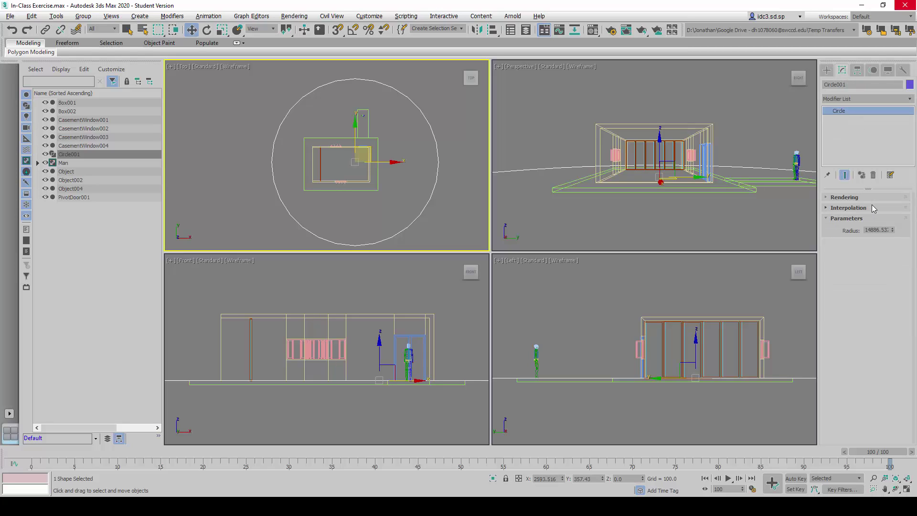
double_click(872, 231)
text(15000)
key(Return)
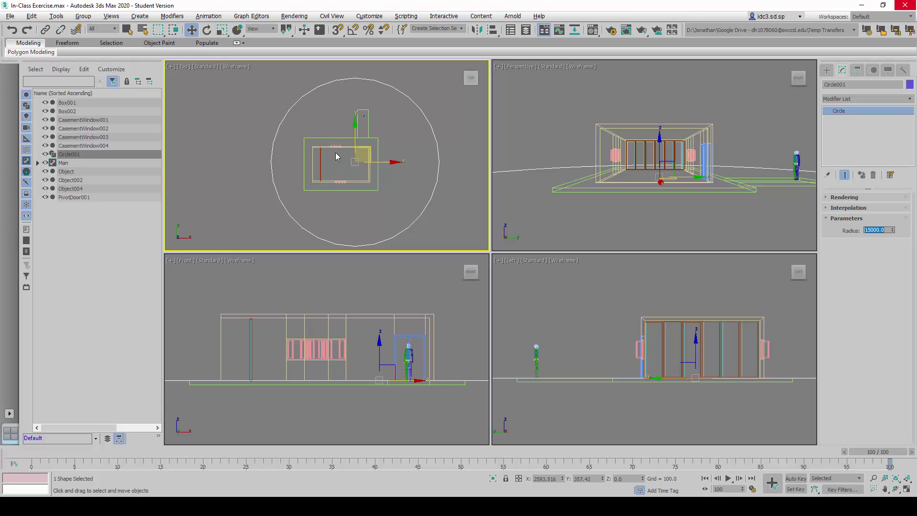
Step: Align Circle001 to the house centre-to-centre on X, Y and Z positions
click(452, 132)
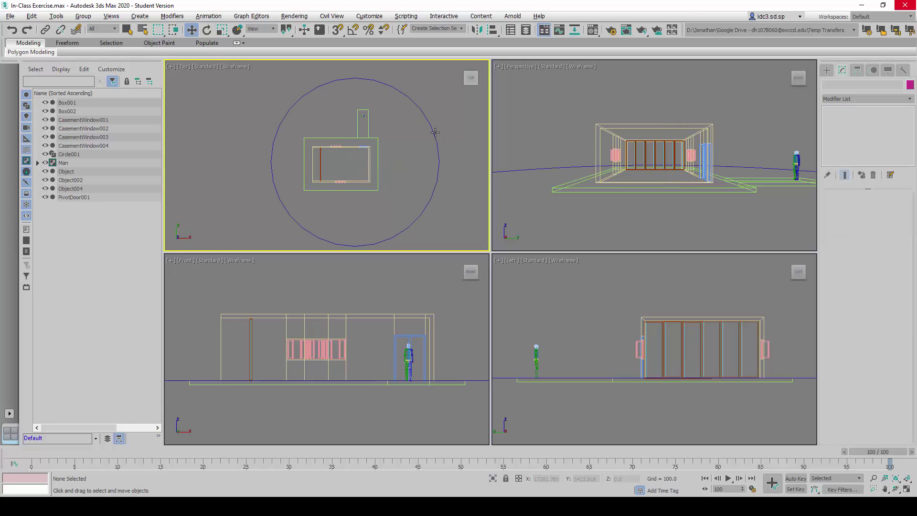
click(434, 132)
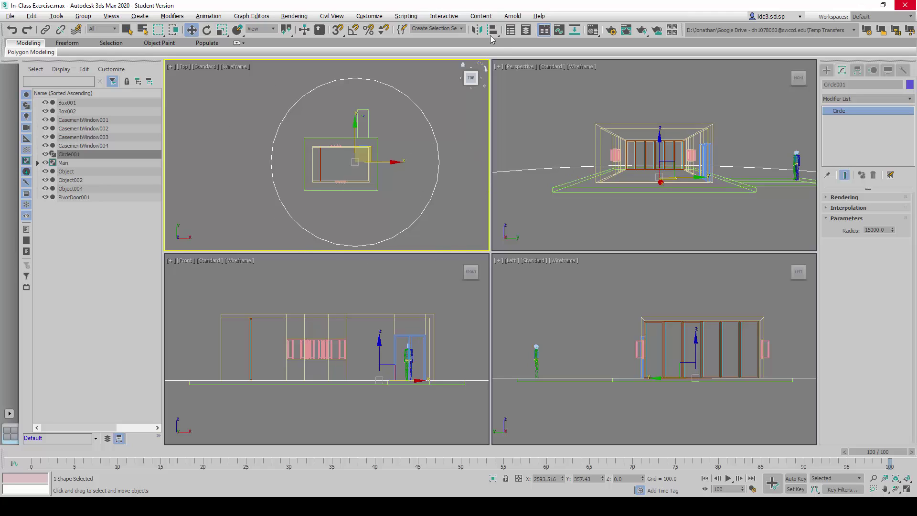
click(492, 31)
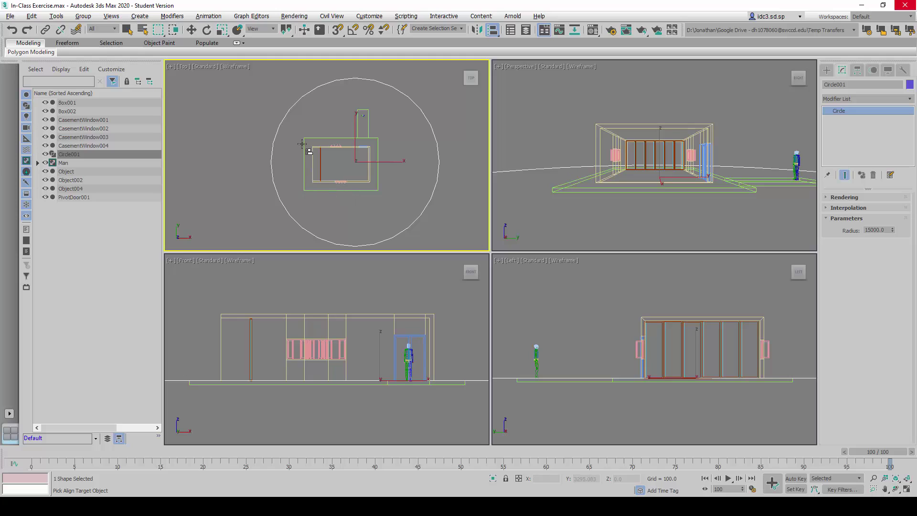
click(379, 184)
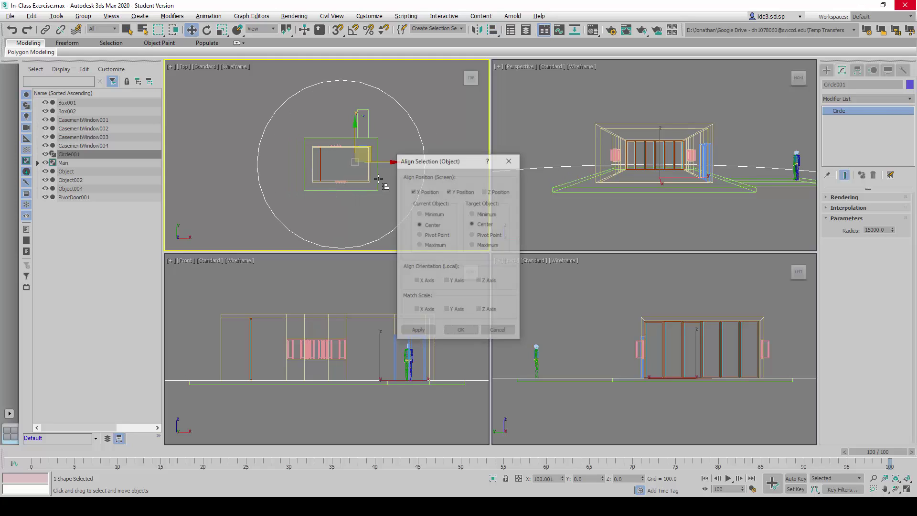
drag(464, 165, 568, 101)
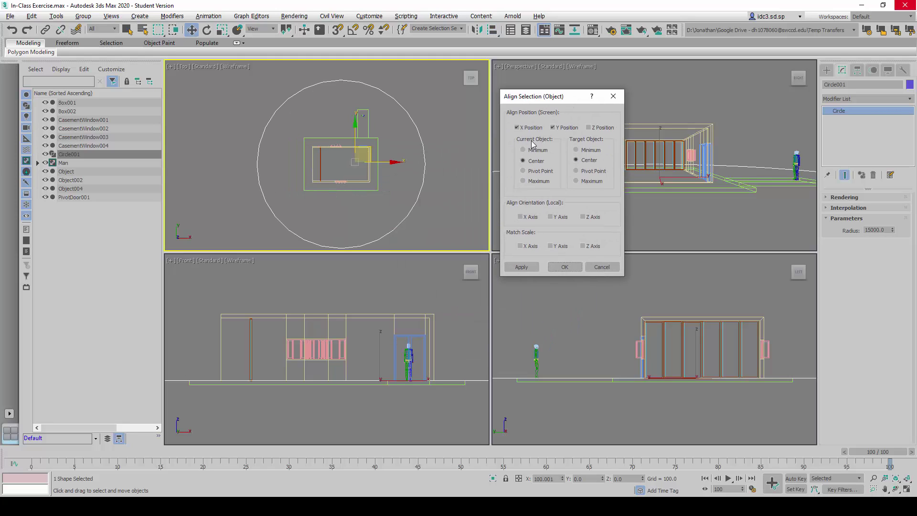
click(542, 127)
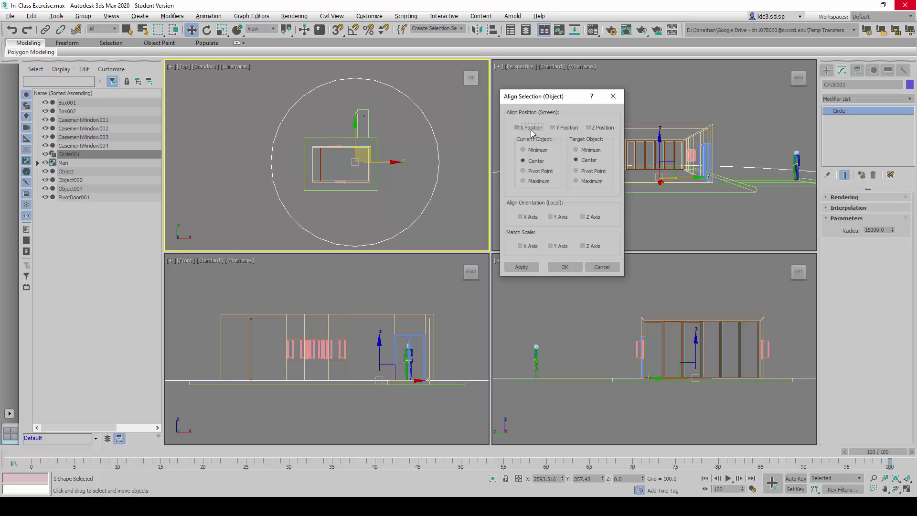
click(533, 132)
click(562, 128)
click(590, 127)
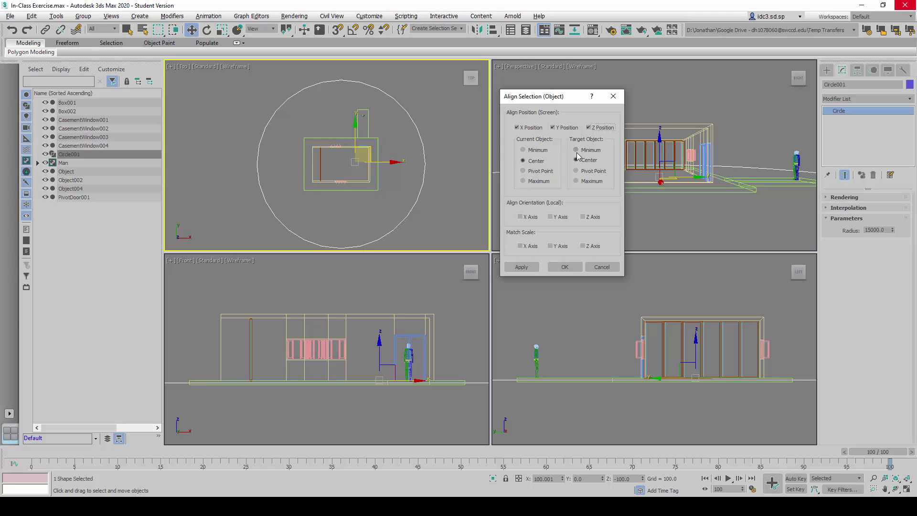
click(555, 264)
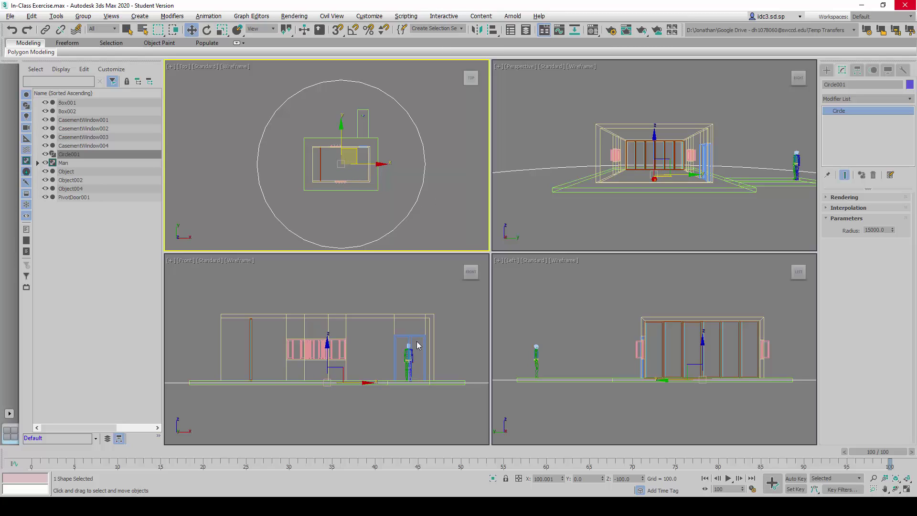
Step: Zoom out and pan the Front view to show the whole circle, then clear the selection
scroll(410, 311, down, 3)
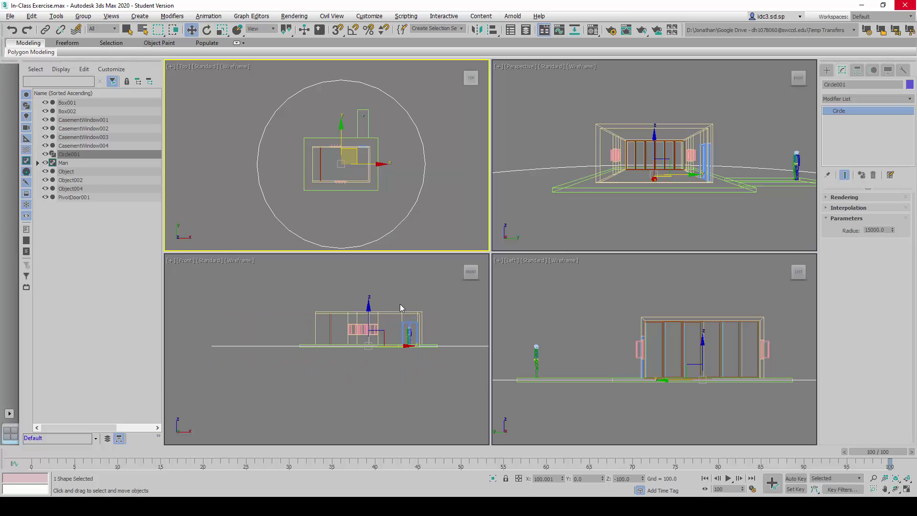
middle_drag(415, 316, 374, 313)
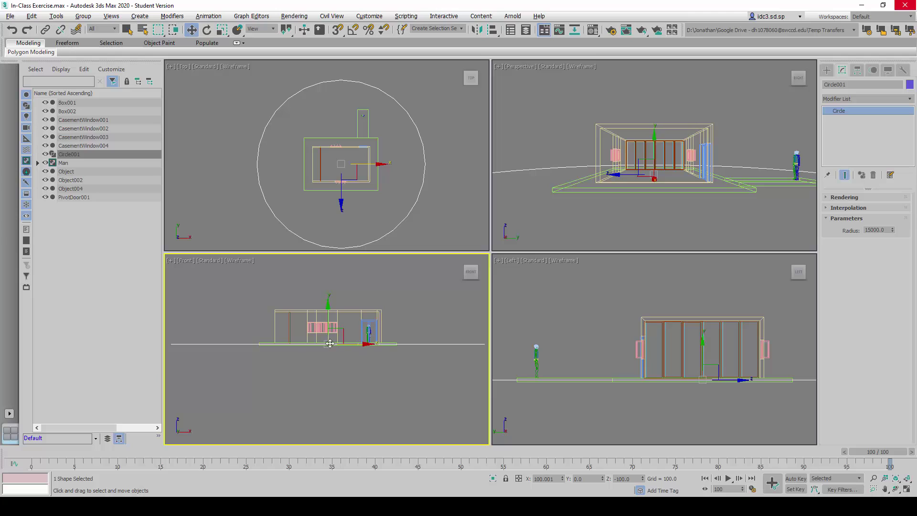
click(383, 201)
click(370, 191)
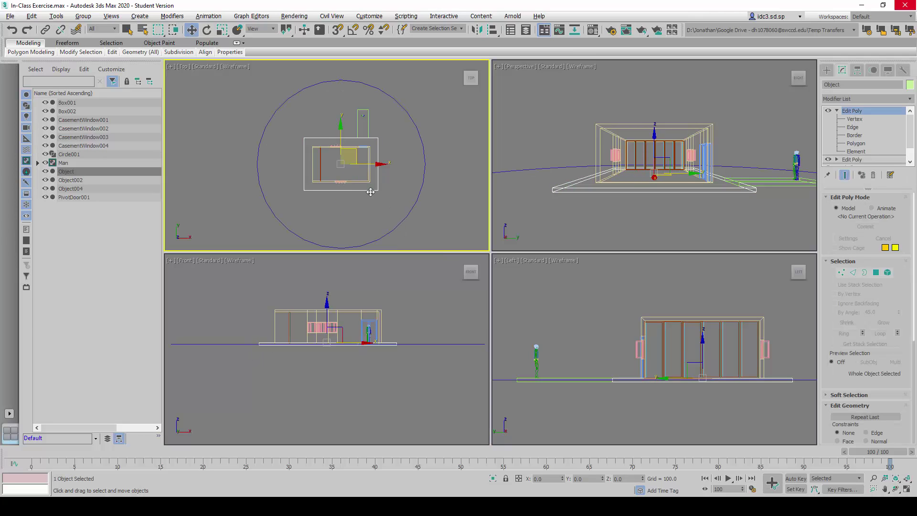
right_click(426, 376)
click(426, 376)
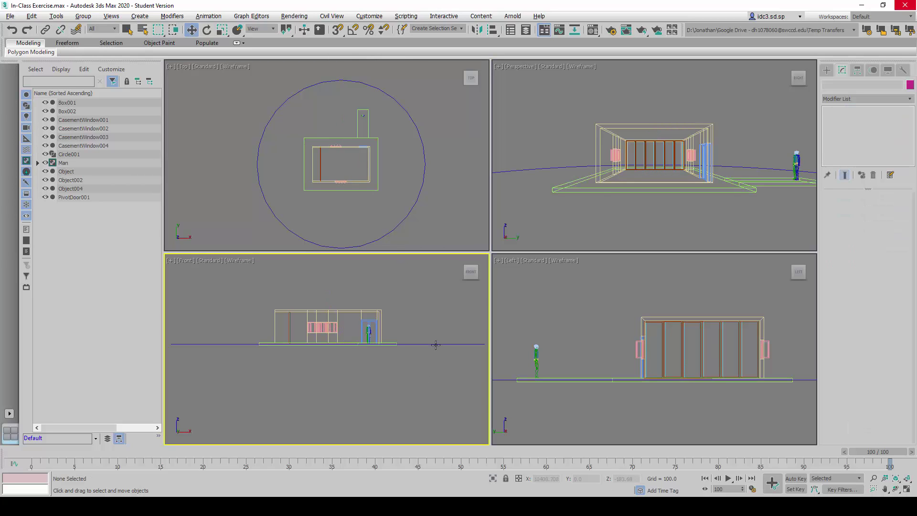
click(436, 344)
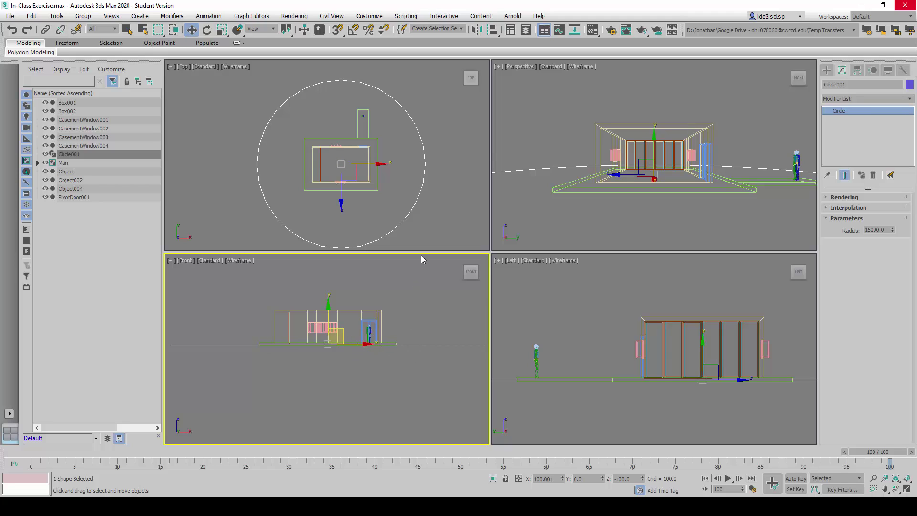
click(459, 198)
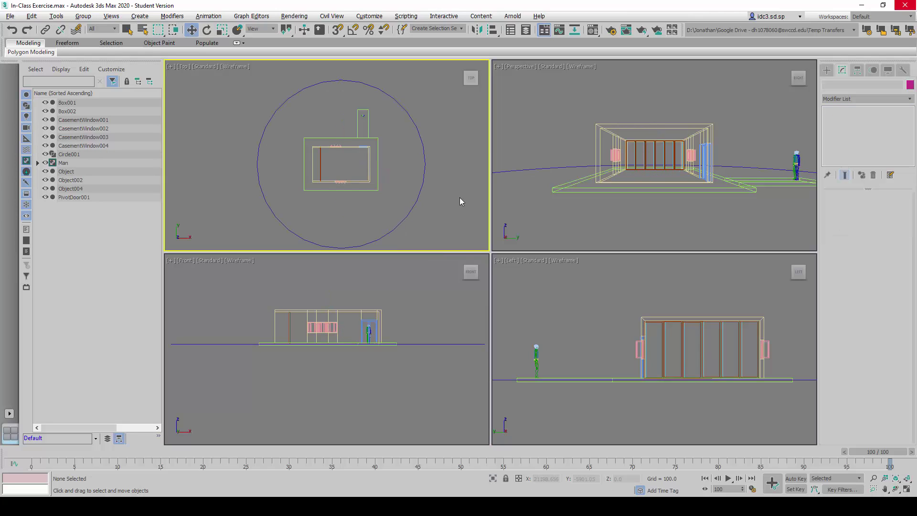
Step: Create a target camera near the circle in the Top view, aimed at the house
middle_drag(457, 197, 425, 175)
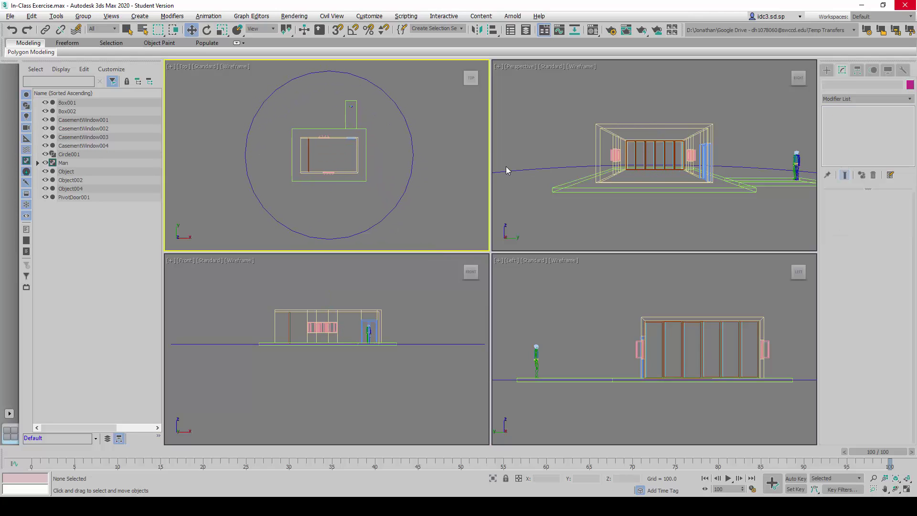
click(826, 71)
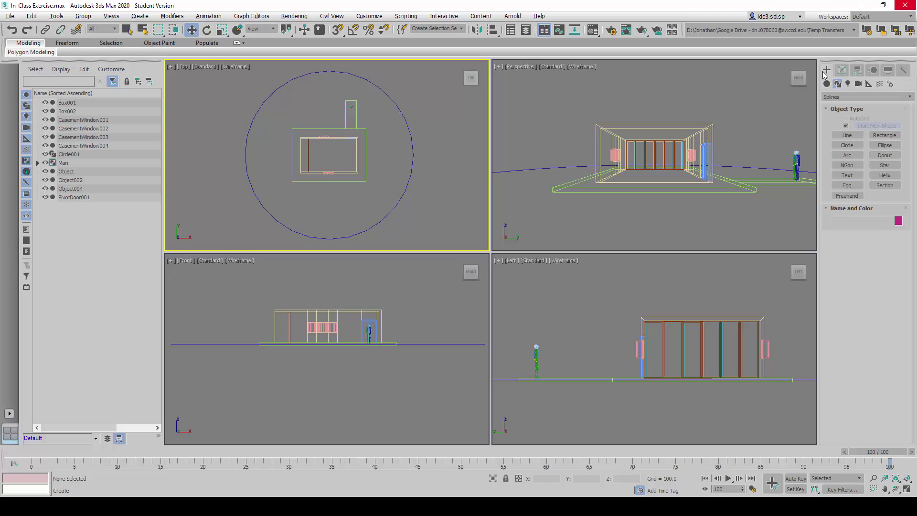
click(859, 85)
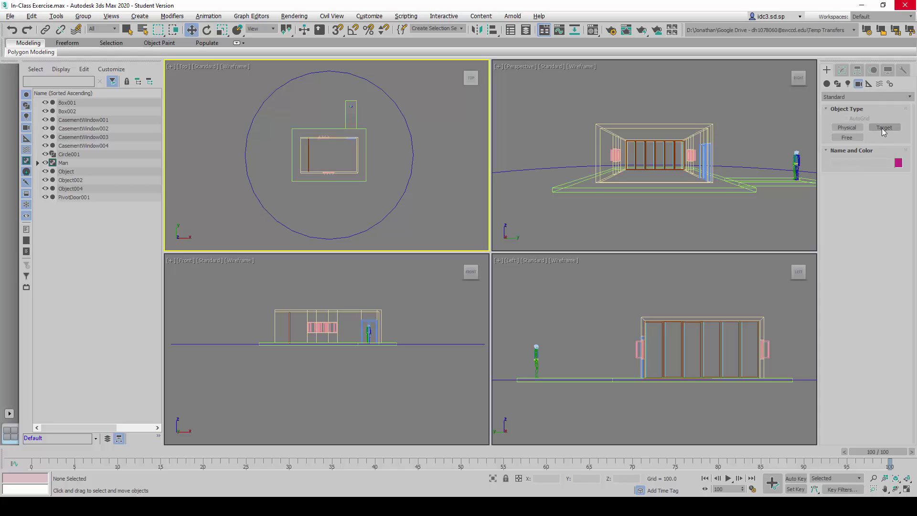
click(883, 129)
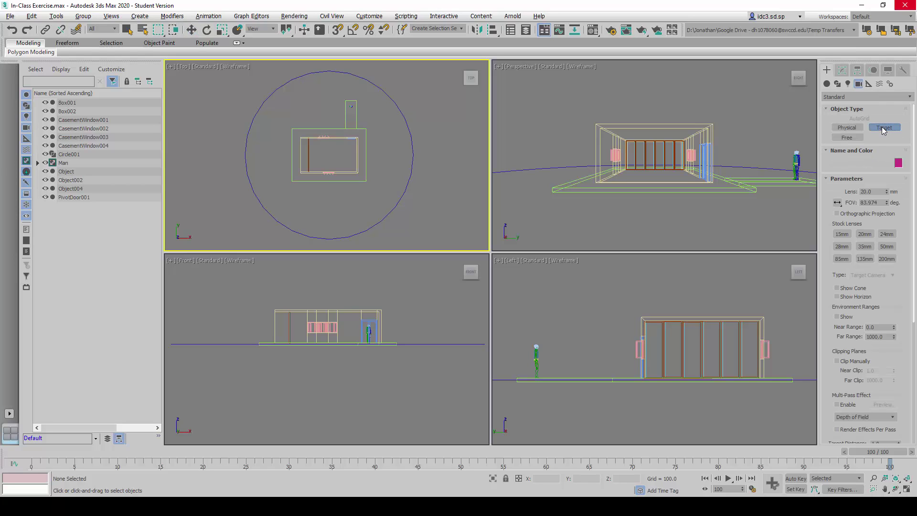
drag(447, 223, 410, 98)
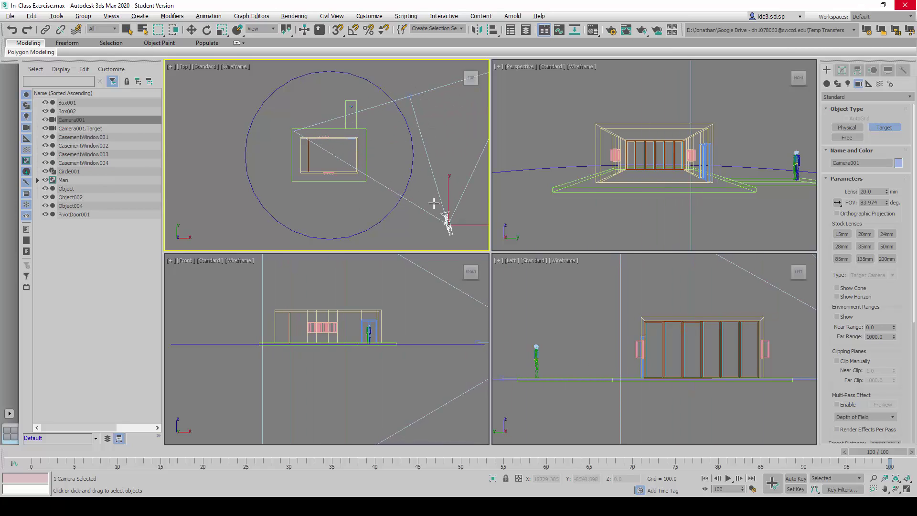
Step: Give the camera a 20 mm stock lens, then deselect it and zoom out the Front view
click(841, 72)
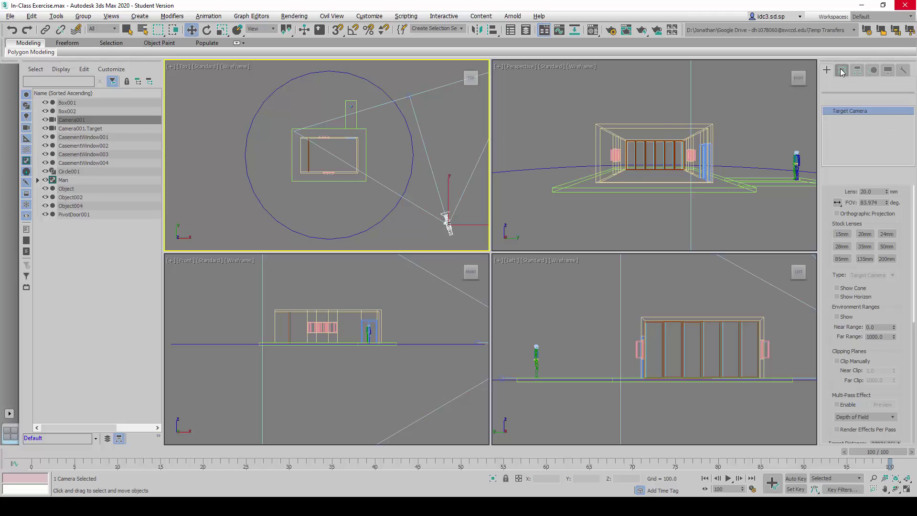
click(865, 253)
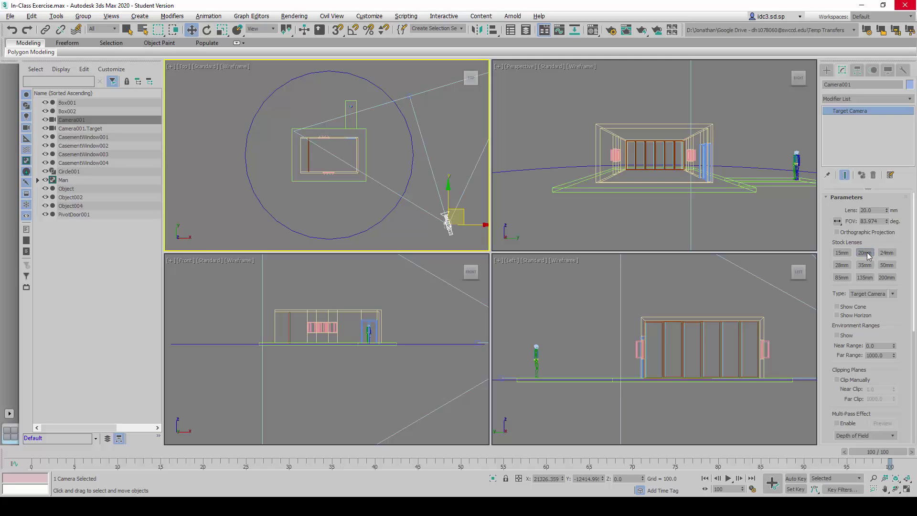
click(868, 255)
click(410, 86)
scroll(411, 330, down, 1)
scroll(390, 316, down, 1)
mouse_move(398, 314)
middle_down()
mouse_move(334, 314)
mouse_move(359, 316)
middle_up()
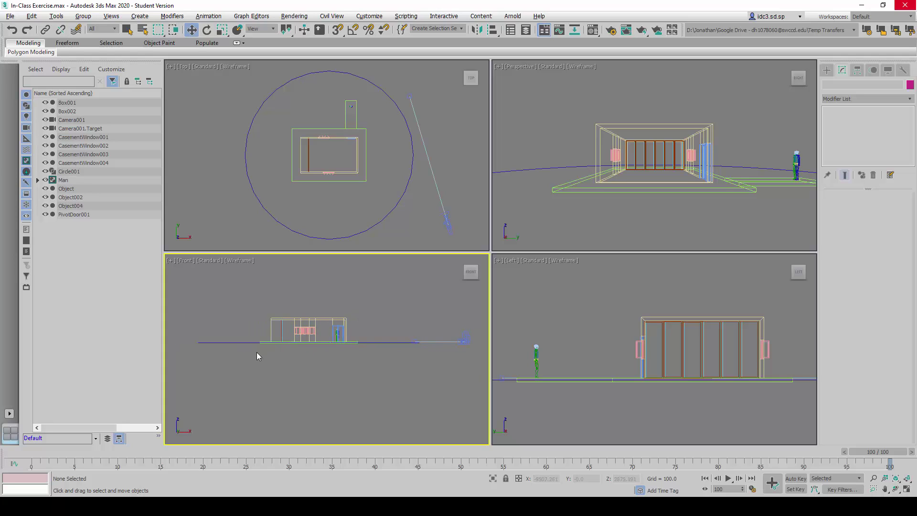
click(440, 343)
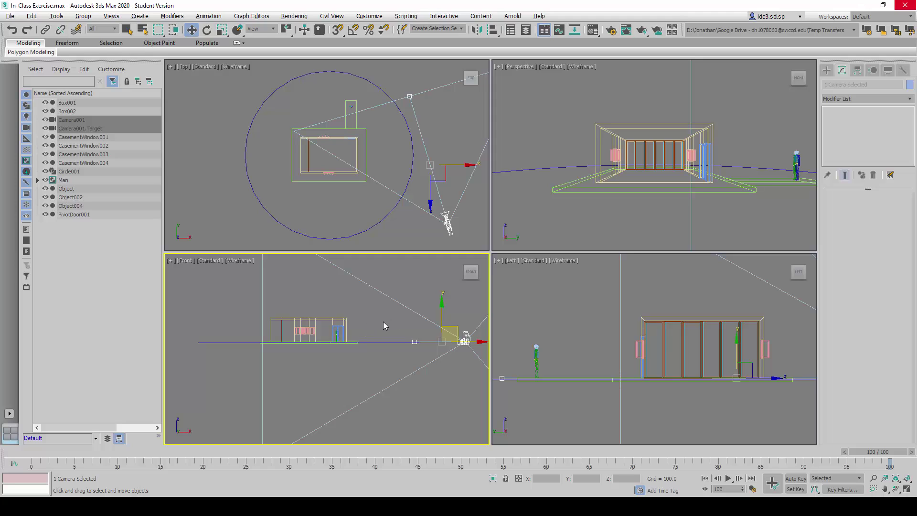
Step: Select the camera together with its target in the Top view
click(432, 121)
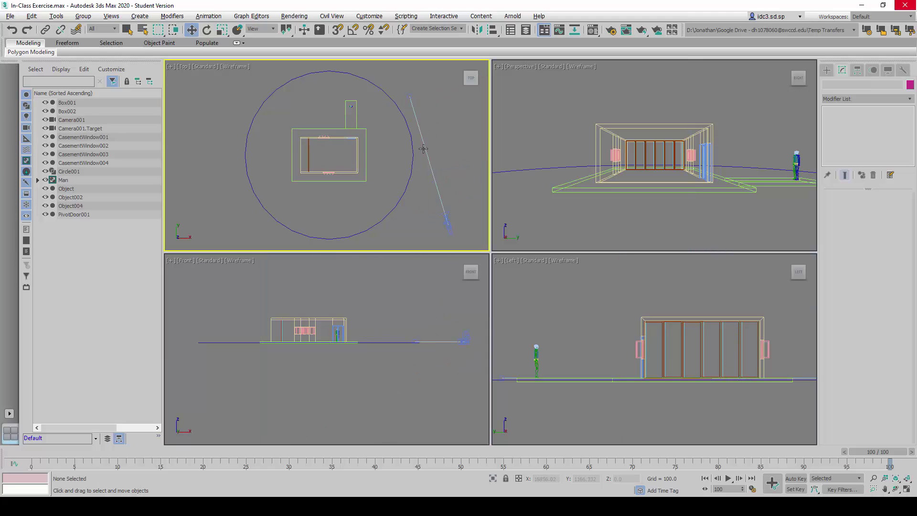
click(423, 148)
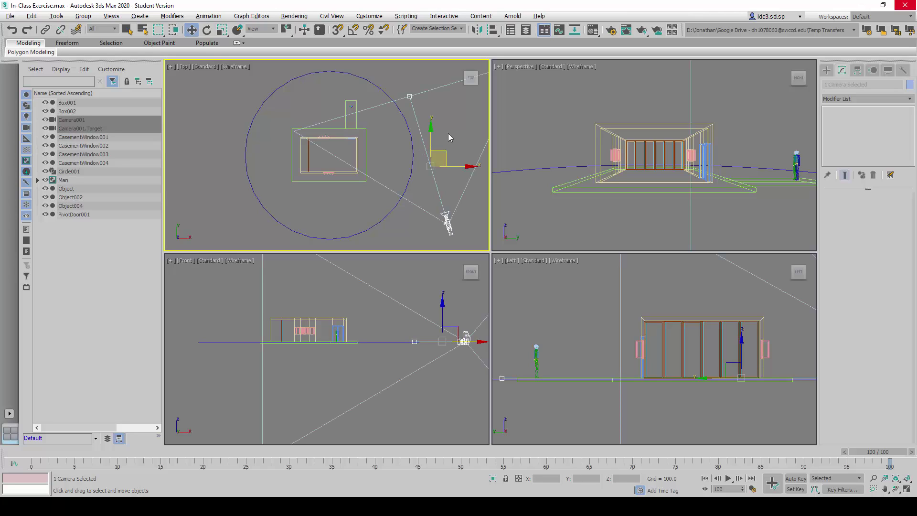
click(457, 144)
click(427, 153)
Step: Raise the camera and target by 1500 units using the Move type-in Offset Z
right_click(191, 31)
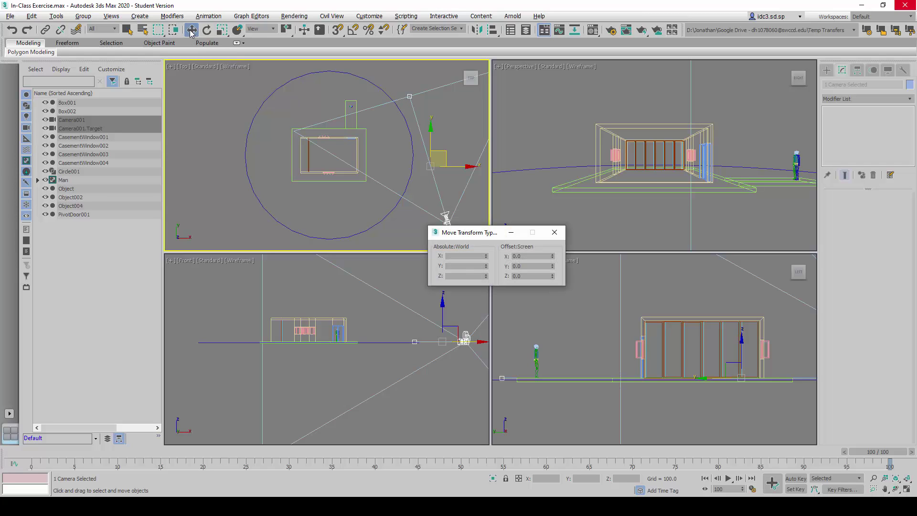
click(191, 32)
double_click(535, 277)
text(15)
key(Return)
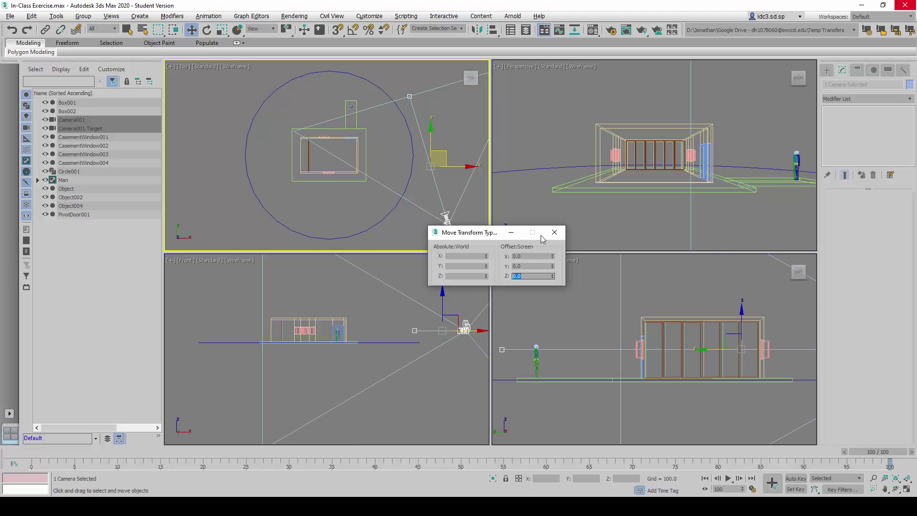
drag(546, 237, 538, 236)
click(547, 232)
middle_drag(404, 335, 402, 334)
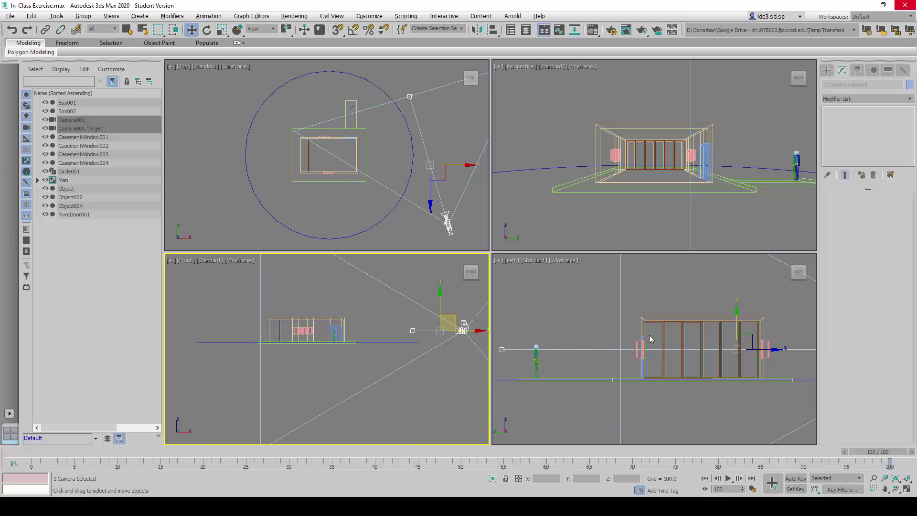
Step: Align Camera001.Target to the house centre in X and Y only, keeping its height
click(412, 223)
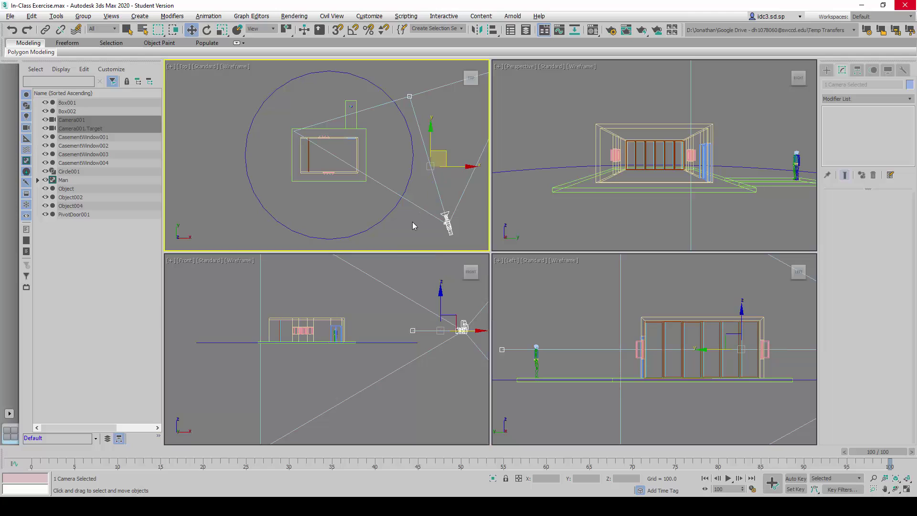
click(410, 98)
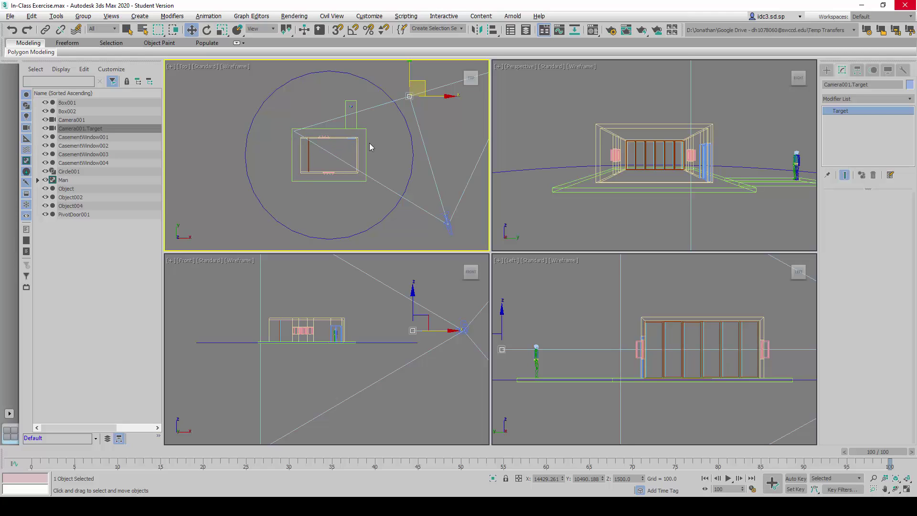
click(427, 111)
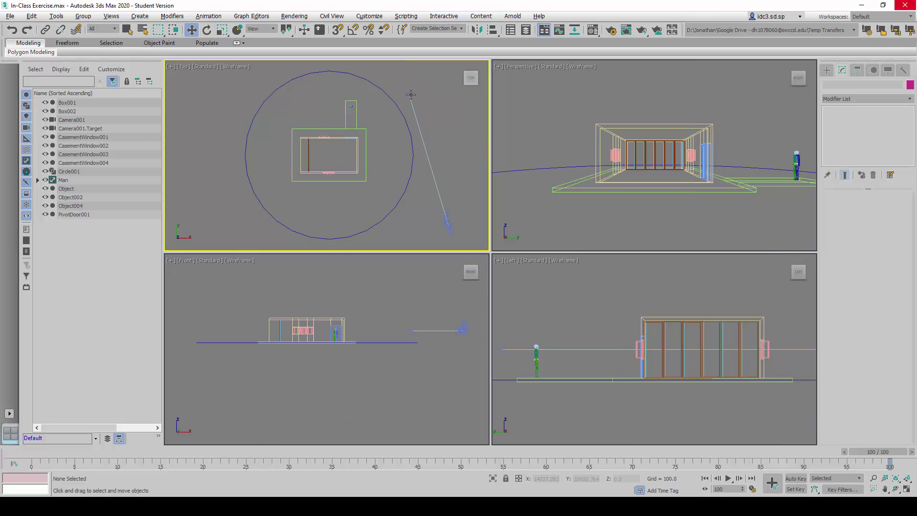
click(411, 94)
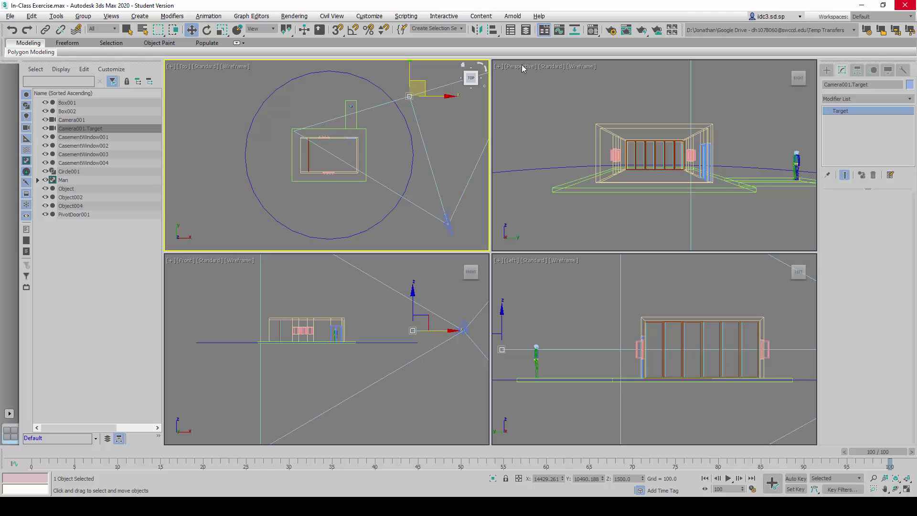
click(492, 31)
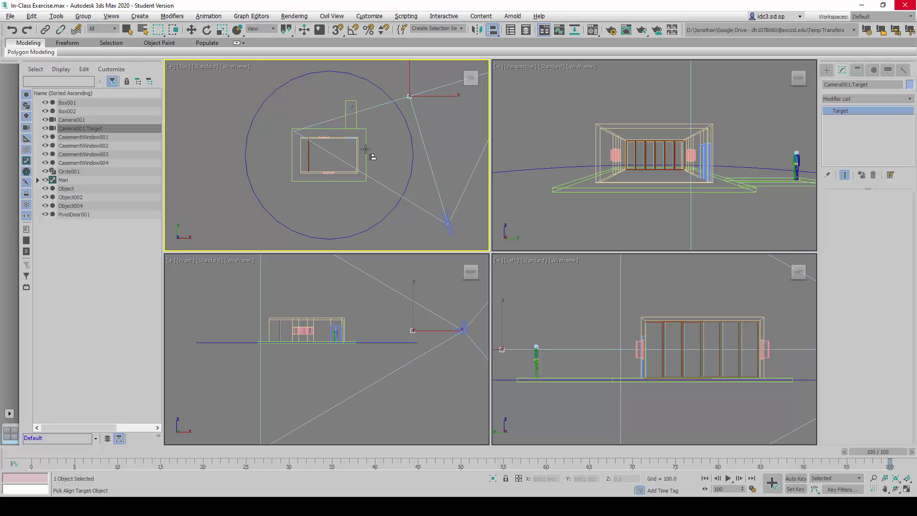
click(365, 149)
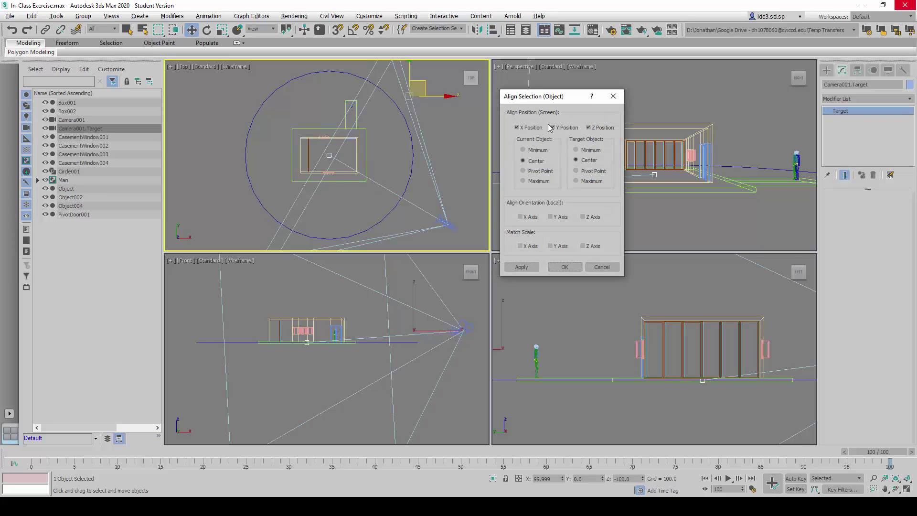
click(604, 128)
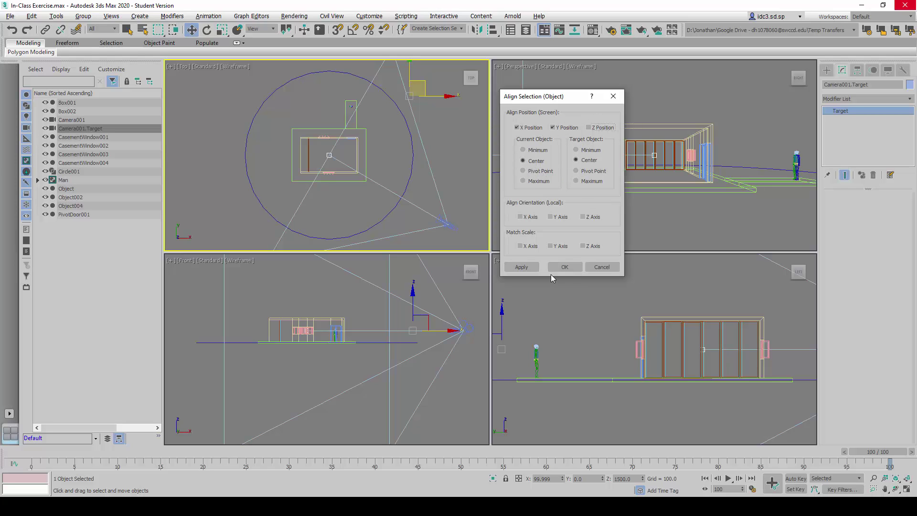
click(566, 266)
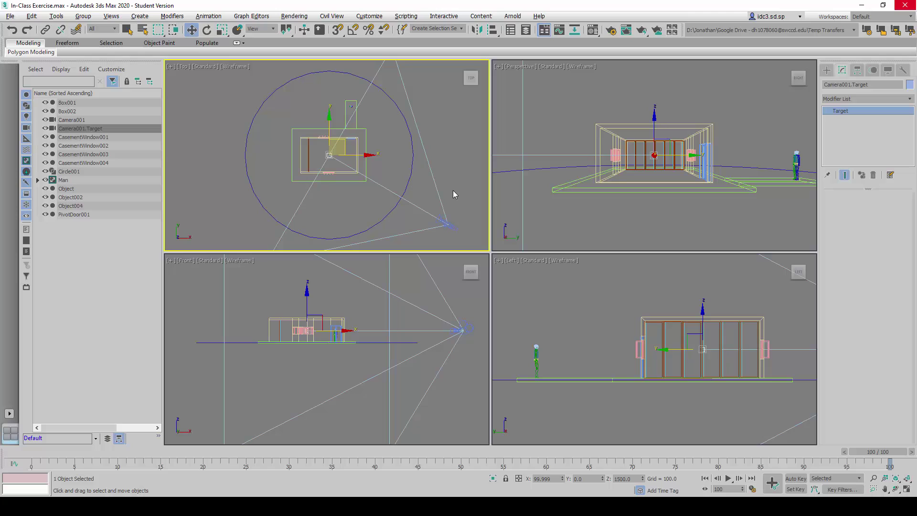
Step: Assign a Path Constraint controller to Camera001's position track in the Motion panel
click(448, 222)
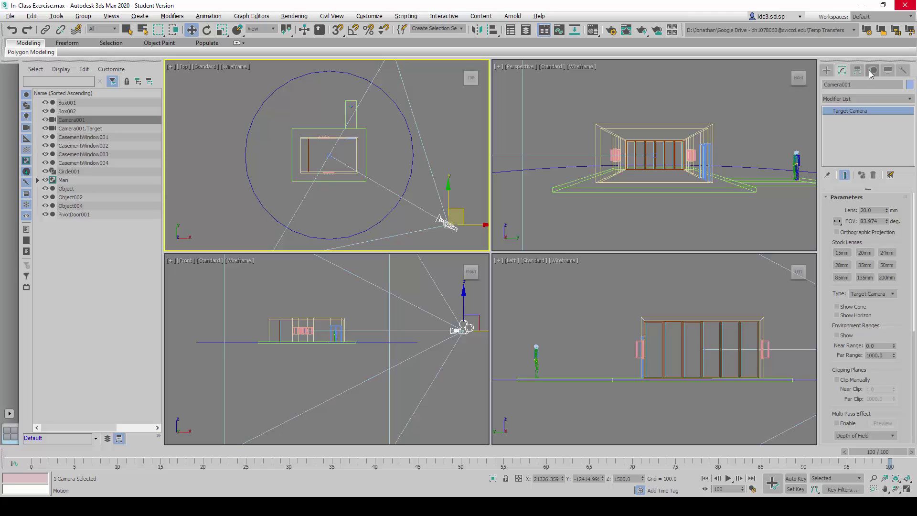
click(872, 71)
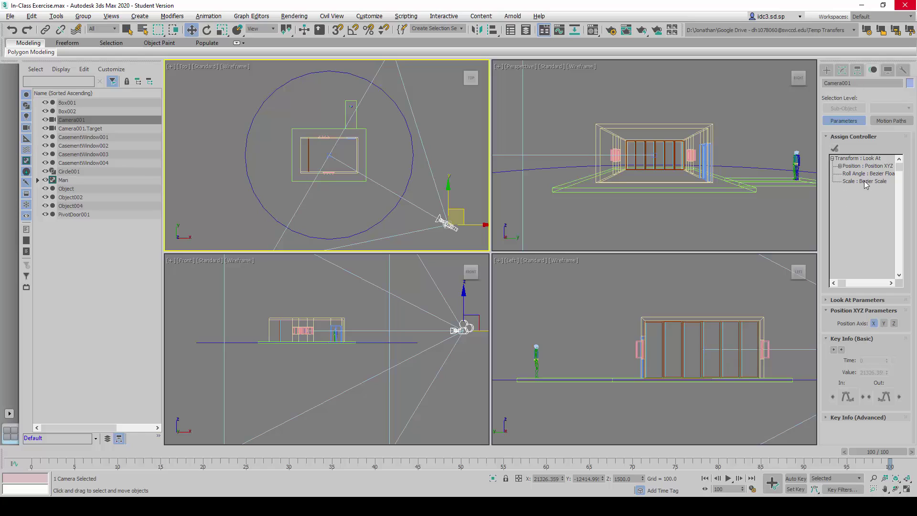
click(869, 166)
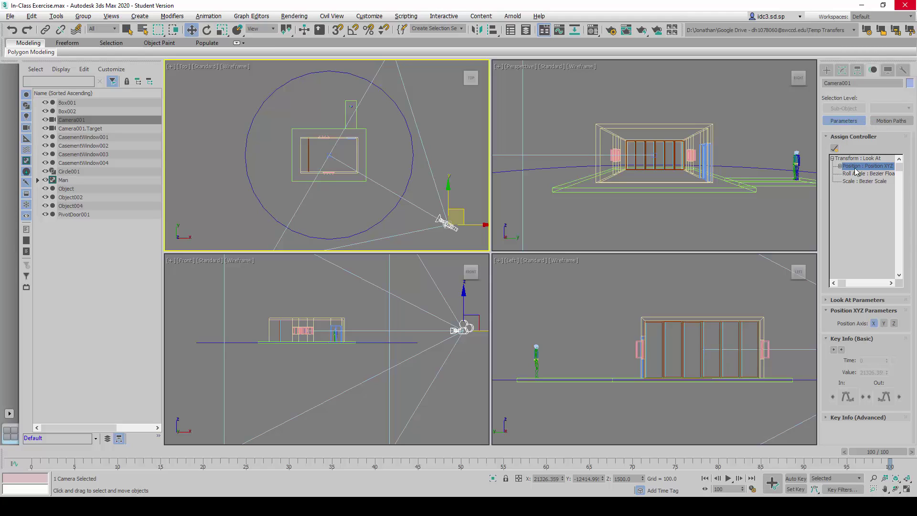
click(835, 149)
drag(467, 161, 535, 143)
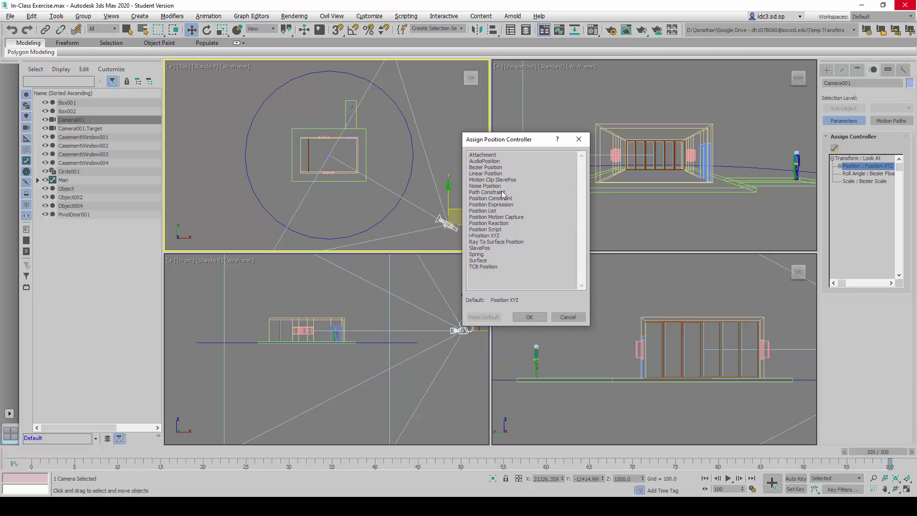
click(499, 192)
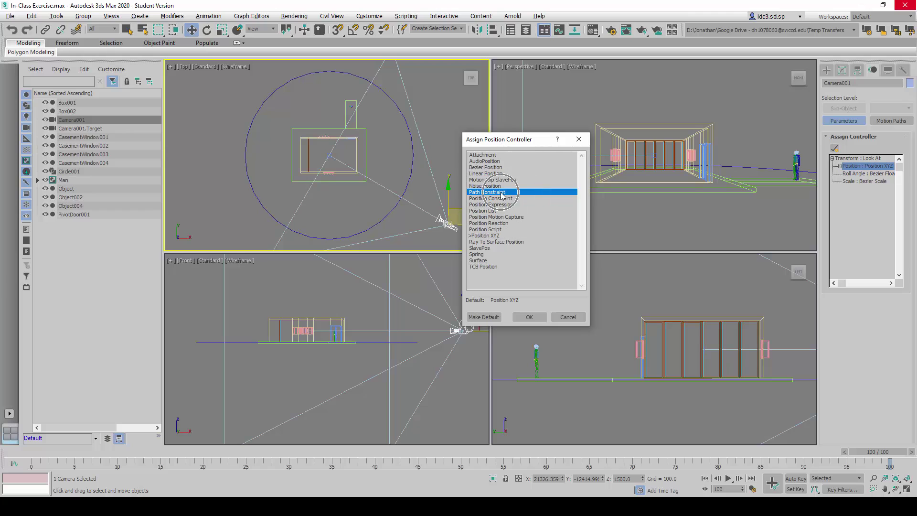
click(531, 318)
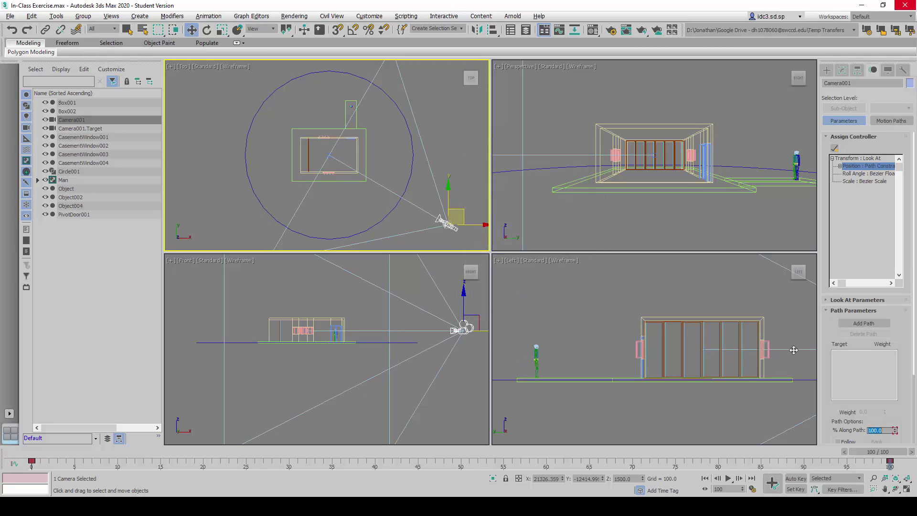
Step: Scroll through the Path Constraint settings and collapse the Path Parameters rollout
scroll(831, 312, down, 2)
scroll(834, 310, down, 2)
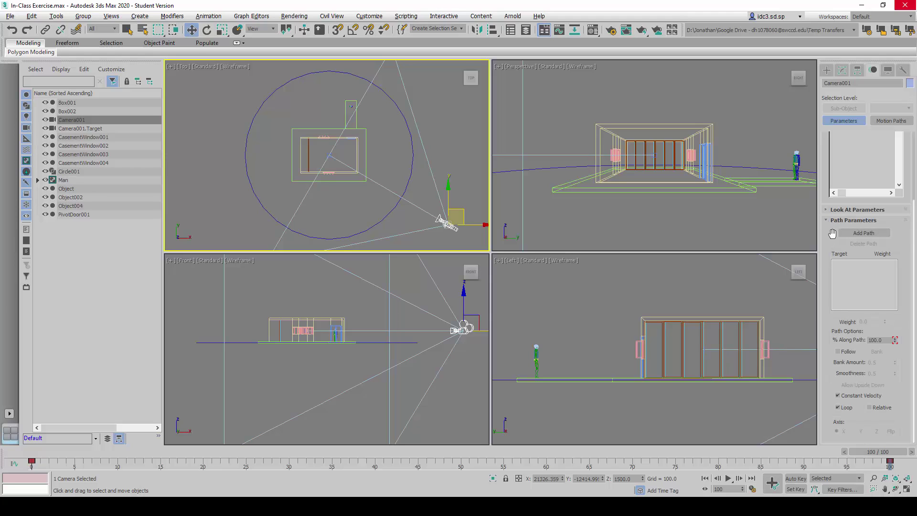
scroll(835, 289, up, 2)
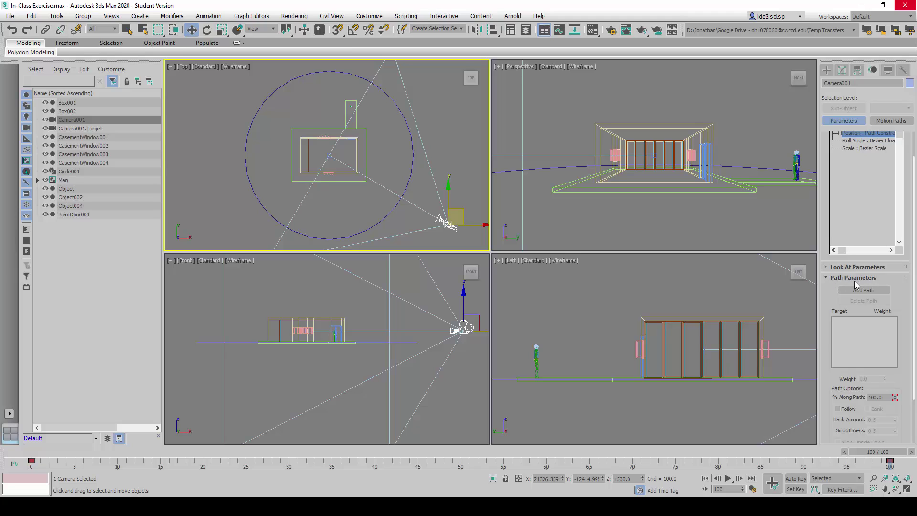
click(840, 278)
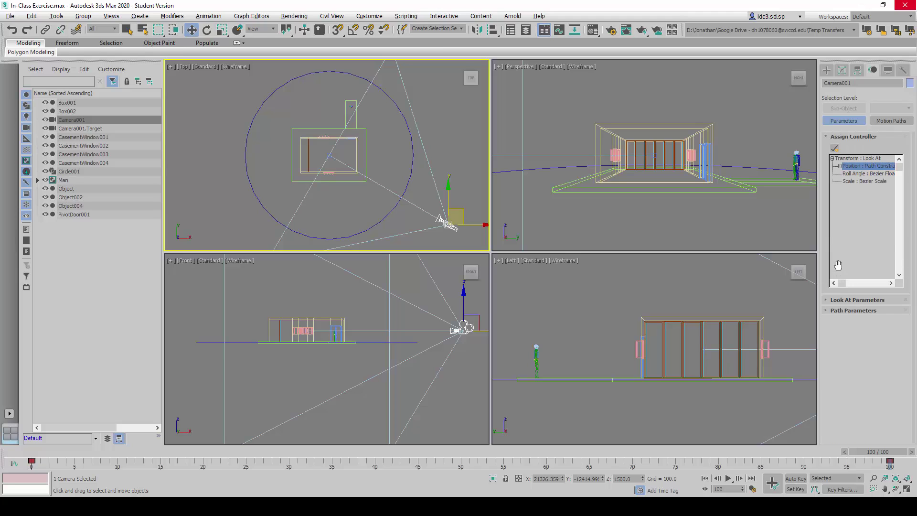
Step: Add Circle001 as the camera's path and scrub the timeline to check it follows
click(853, 311)
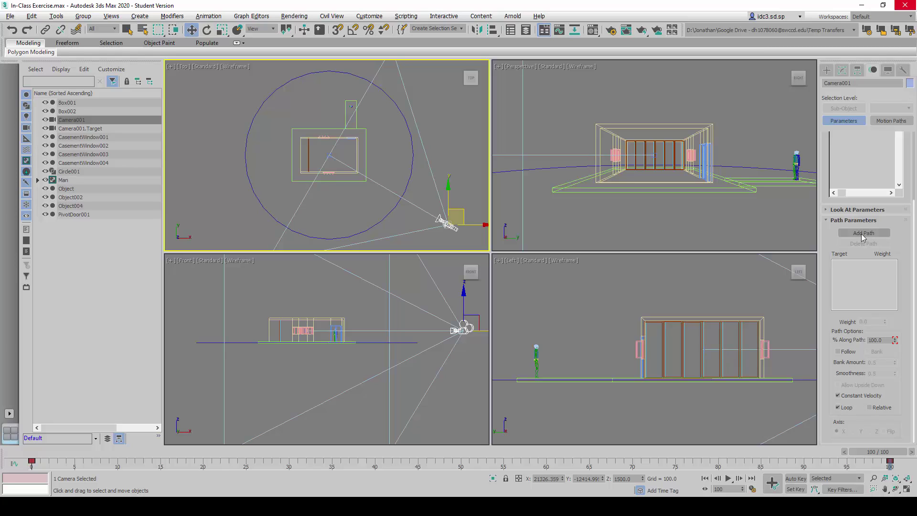
click(858, 234)
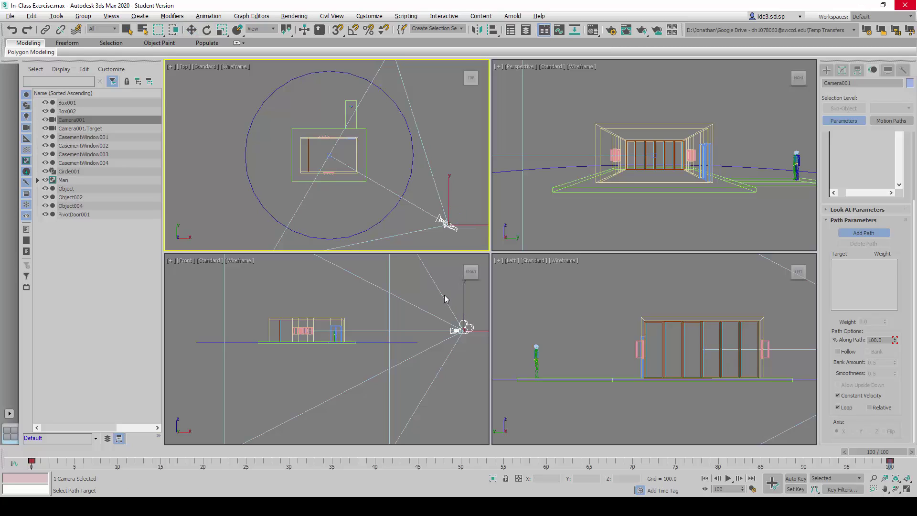
click(410, 174)
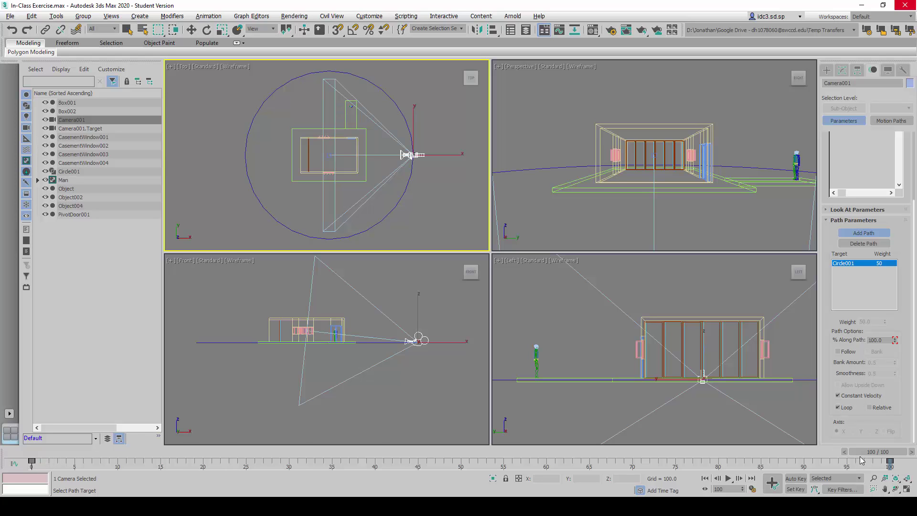
mouse_move(861, 460)
mouse_down()
mouse_move(641, 448)
mouse_move(154, 471)
mouse_move(171, 462)
mouse_move(73, 484)
mouse_move(26, 470)
mouse_move(64, 462)
mouse_move(31, 462)
mouse_up()
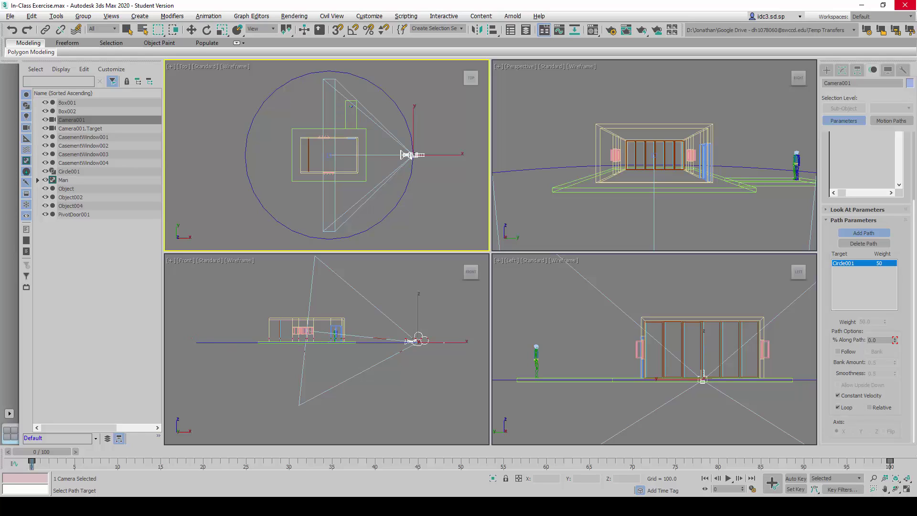
drag(190, 339, 444, 351)
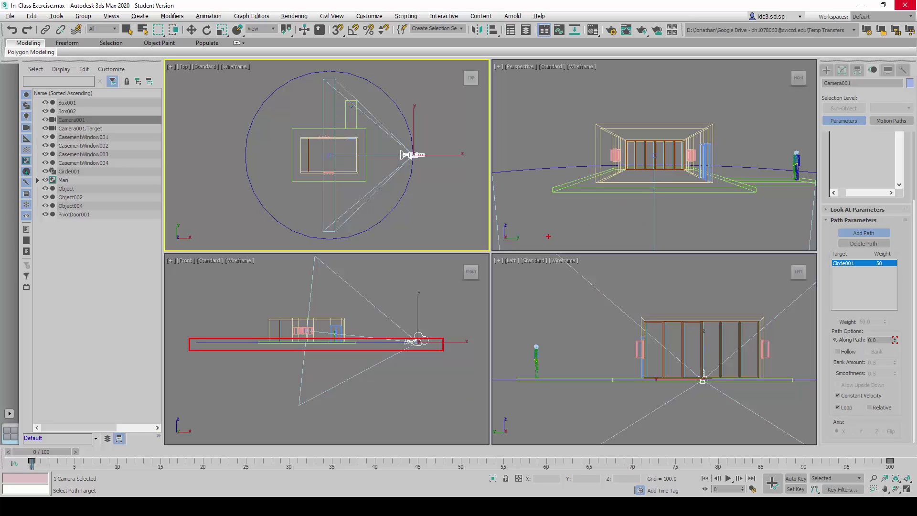
key(Escape)
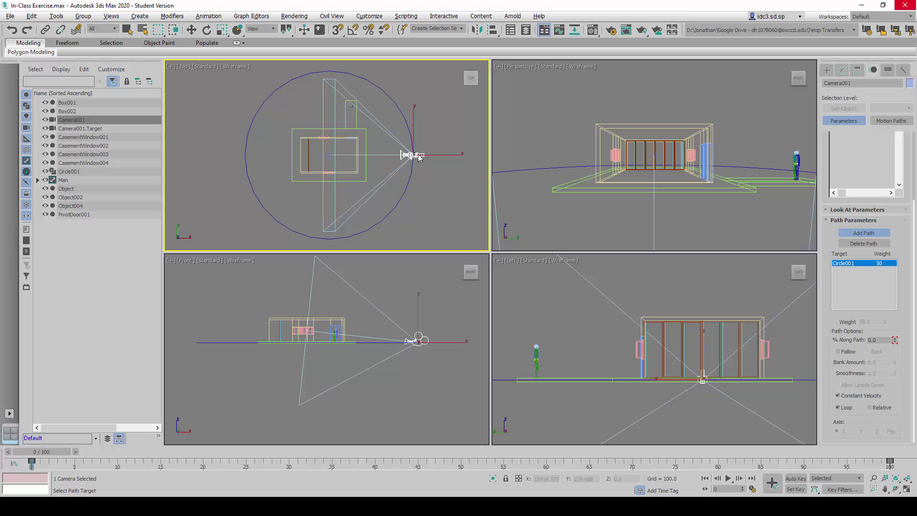
Step: Switch the Perspective view to Camera001, scrub frames to watch the orbit, then deselect
click(552, 123)
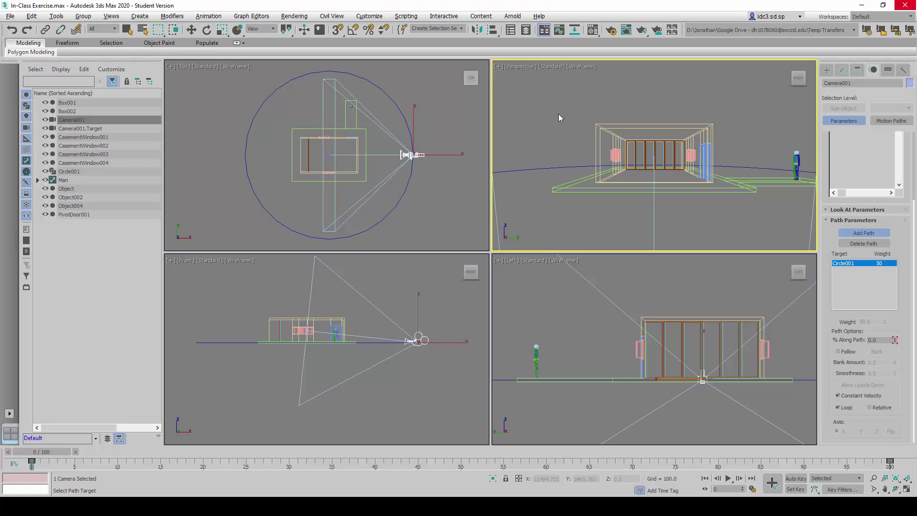
key(c)
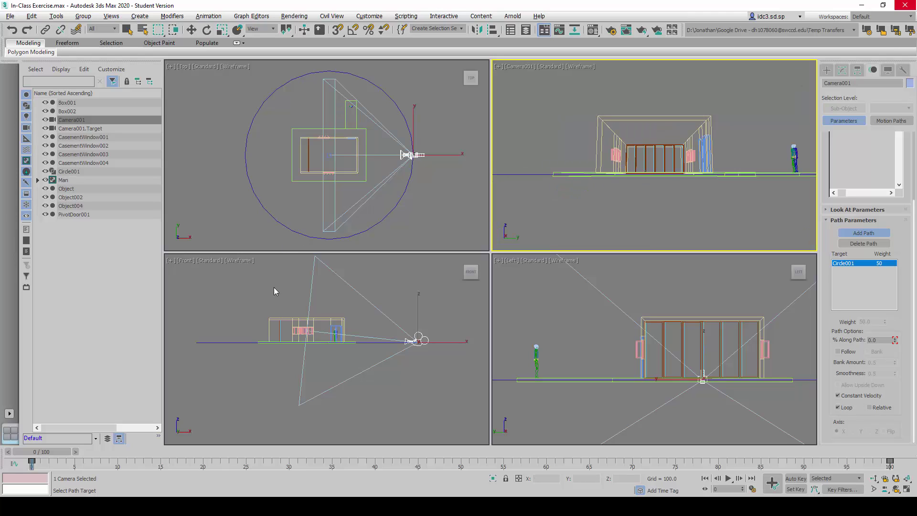
drag(59, 452, 500, 448)
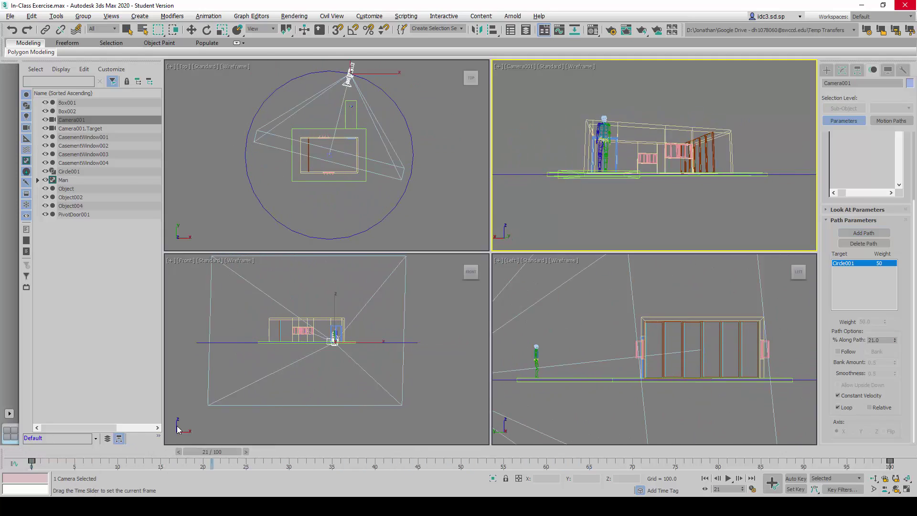
drag(500, 448, 143, 451)
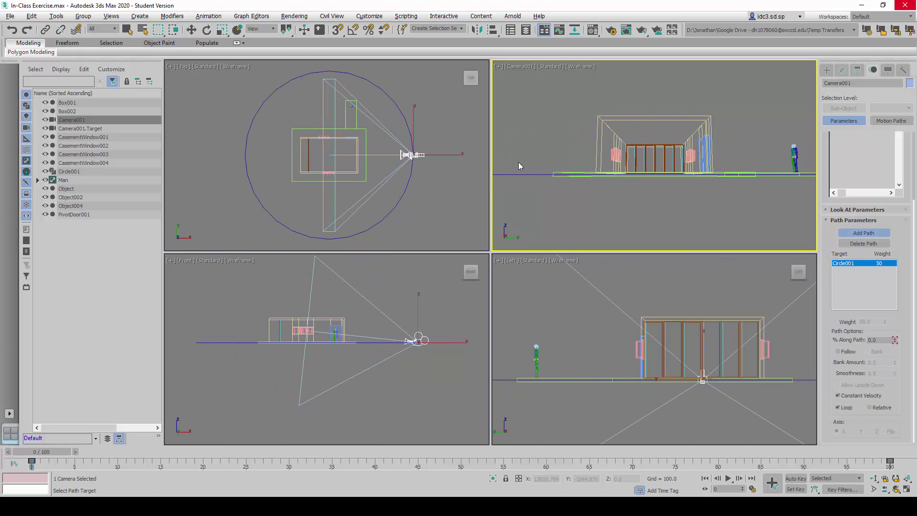
click(461, 203)
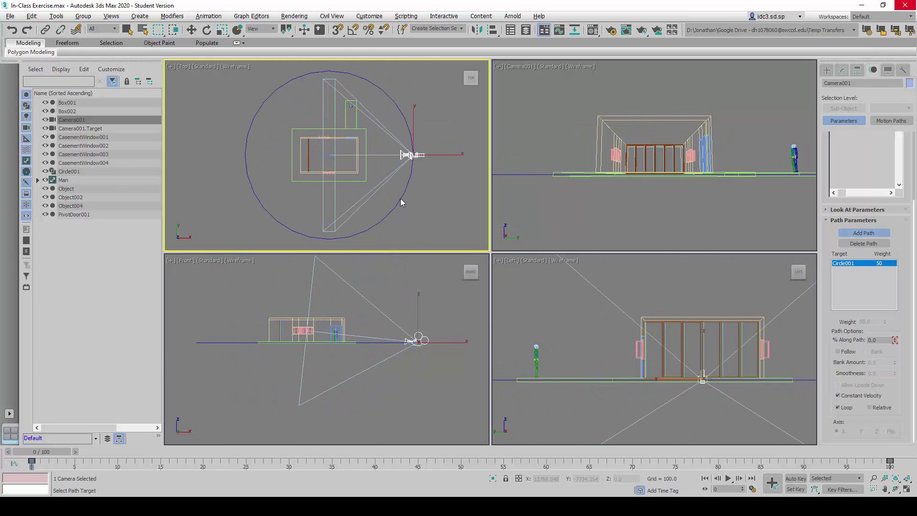
key(w)
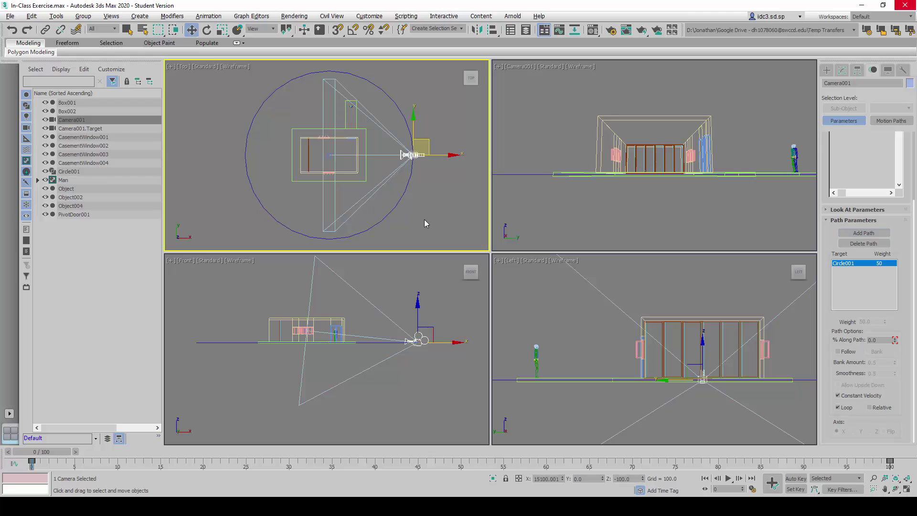
click(427, 224)
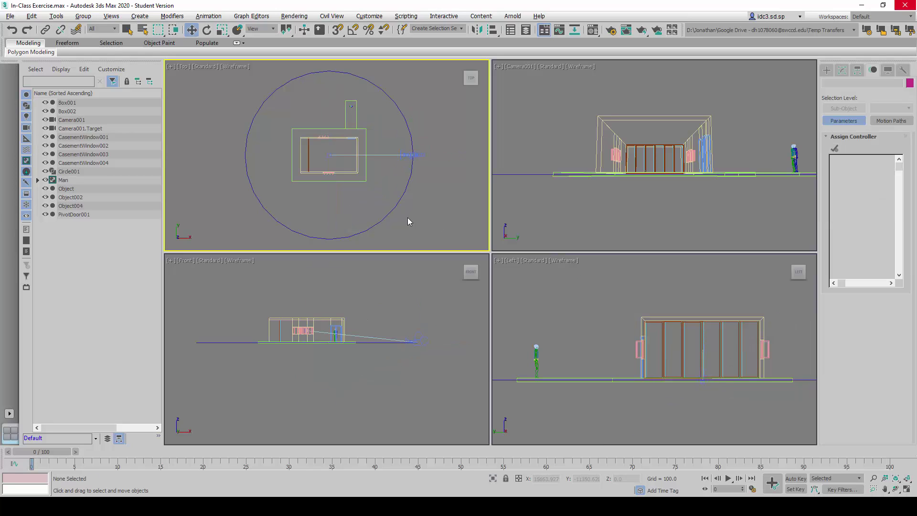
Step: Move Circle001 up with a Z offset of 1500 so it sits at Z 1400
click(398, 201)
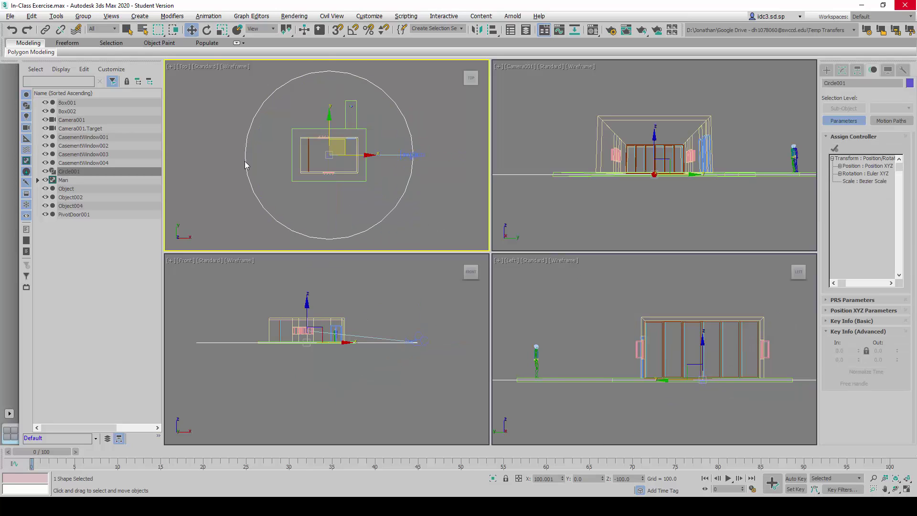
right_click(193, 31)
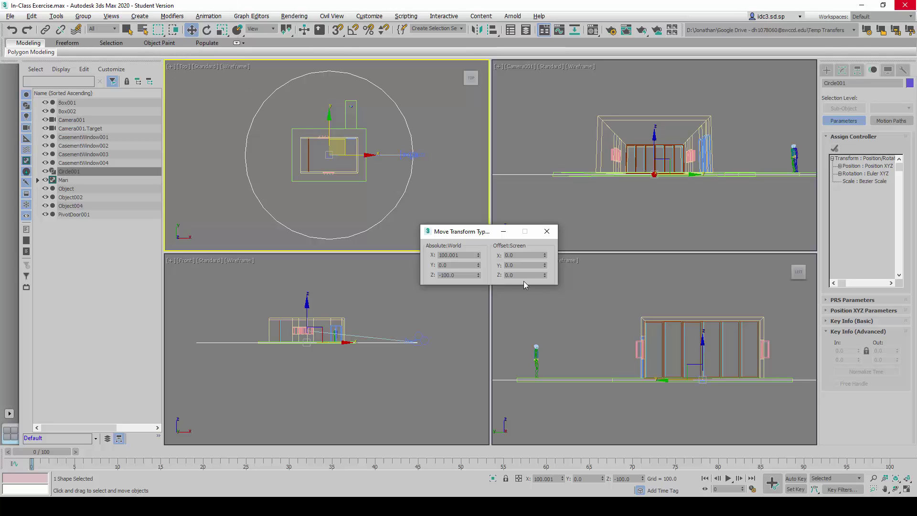
drag(516, 275, 500, 275)
key(Return)
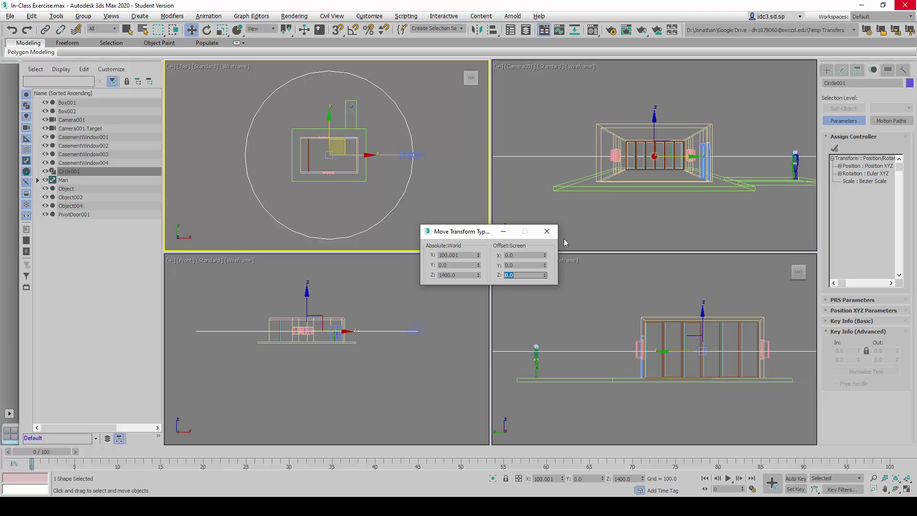
click(546, 232)
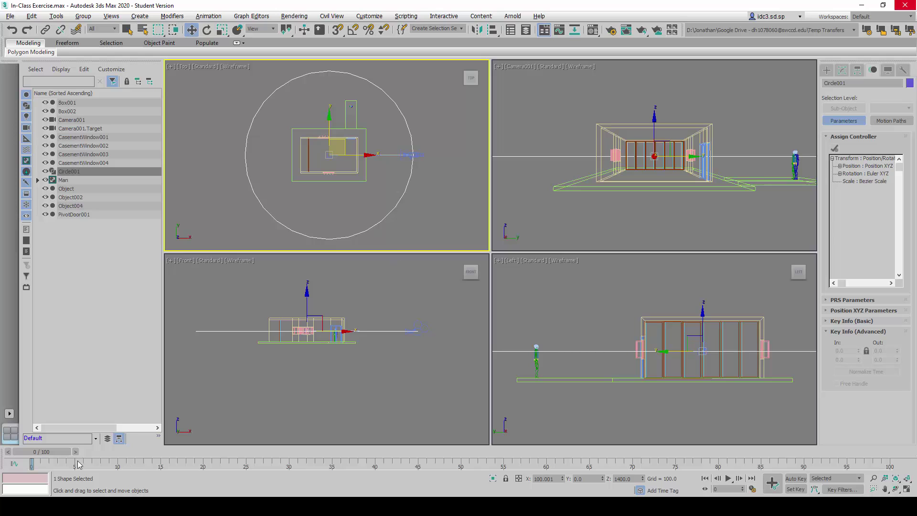
click(728, 478)
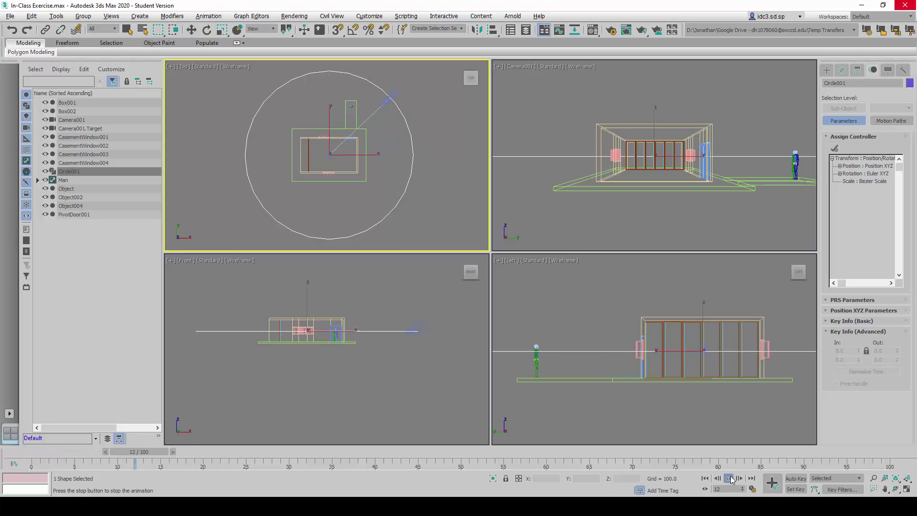
right_click(669, 227)
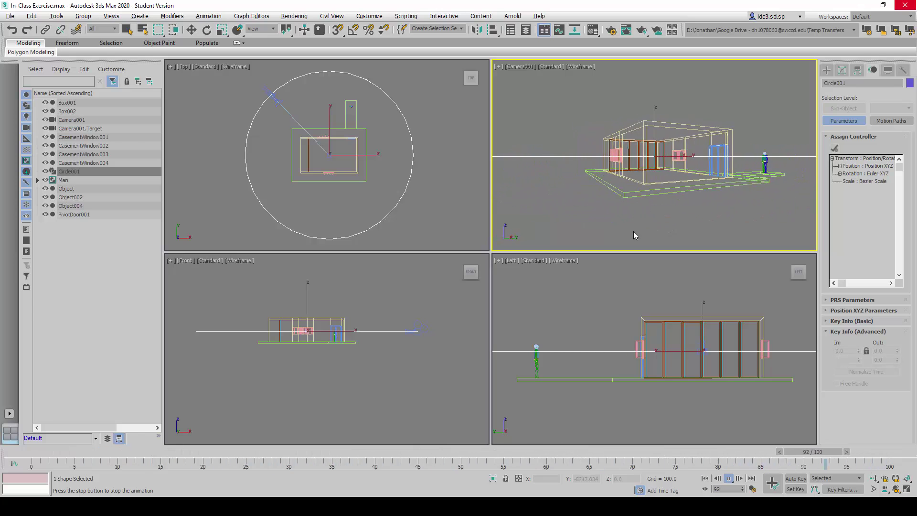
click(634, 248)
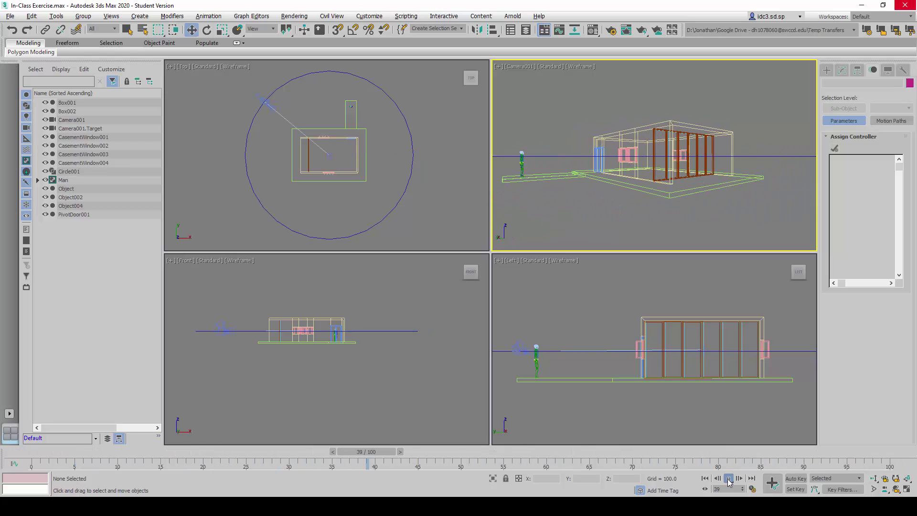
click(729, 482)
drag(375, 453, 43, 452)
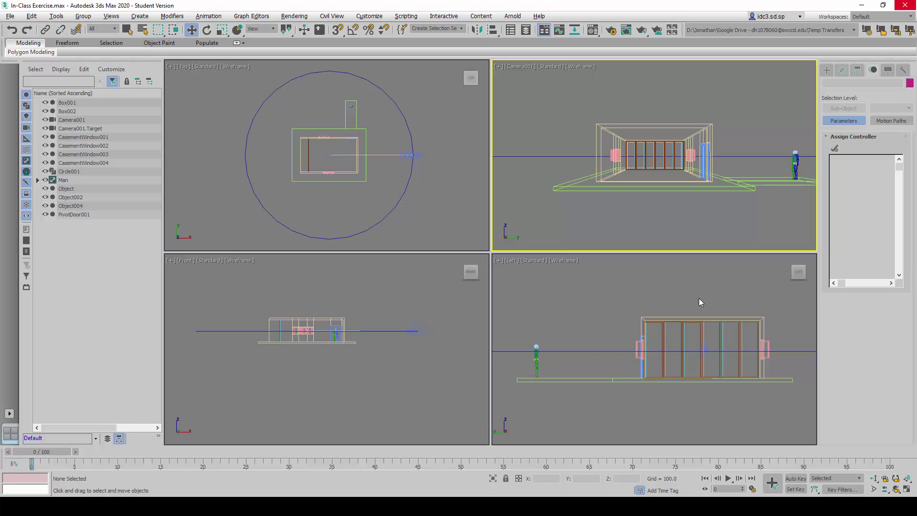
Step: Turn off Active Viewport Only in Time Configuration and play the camera orbit in all four viewports
right_click(728, 479)
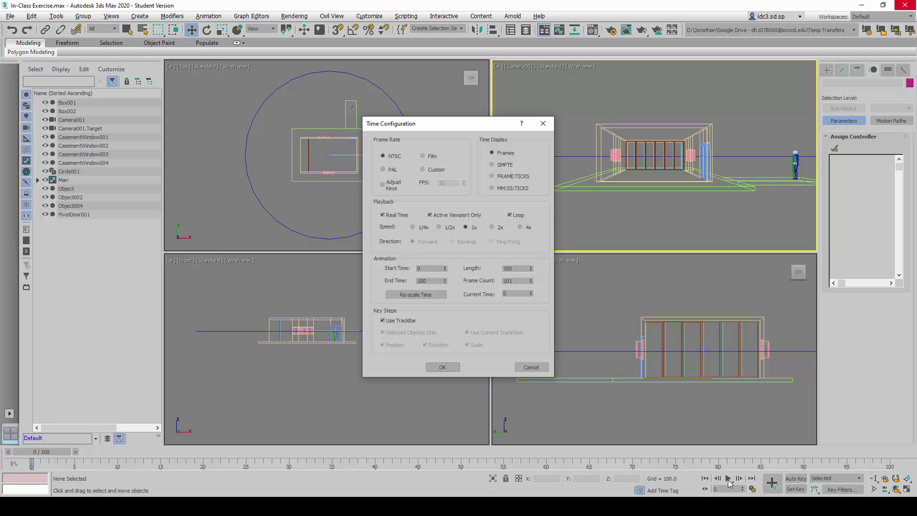
click(429, 215)
click(449, 368)
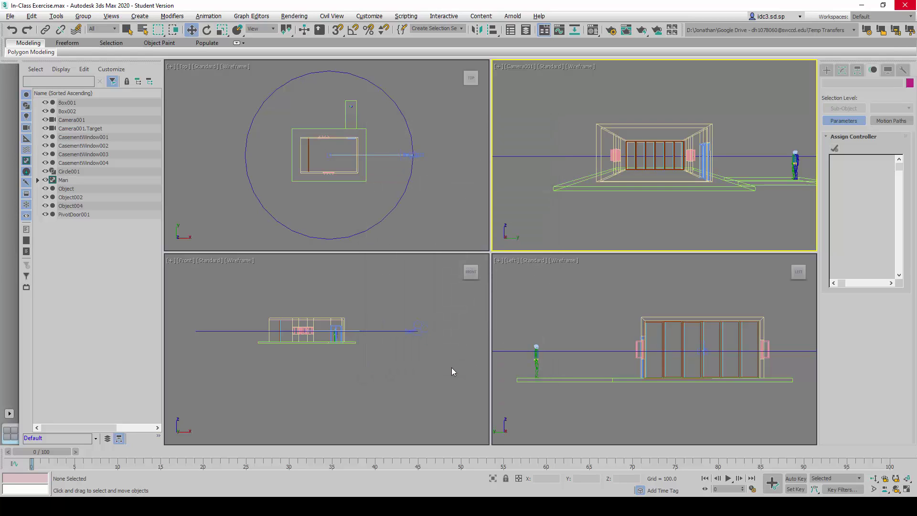
click(728, 478)
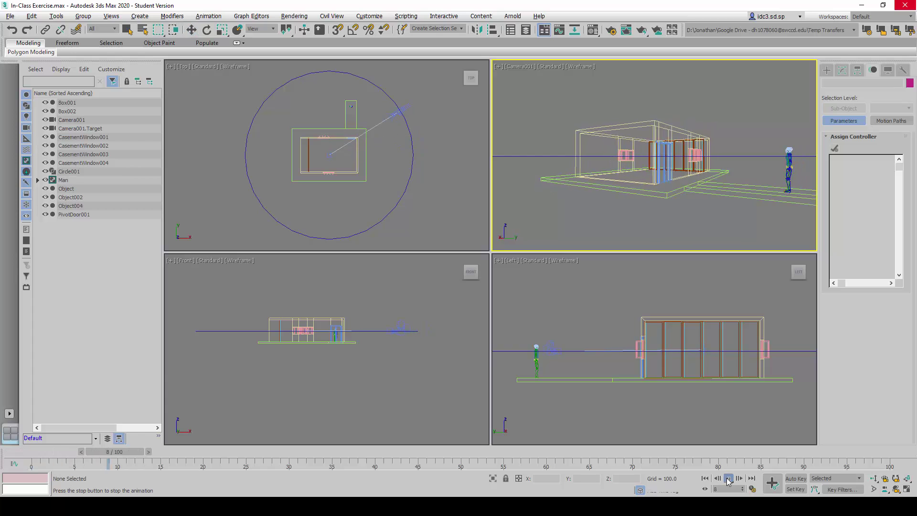